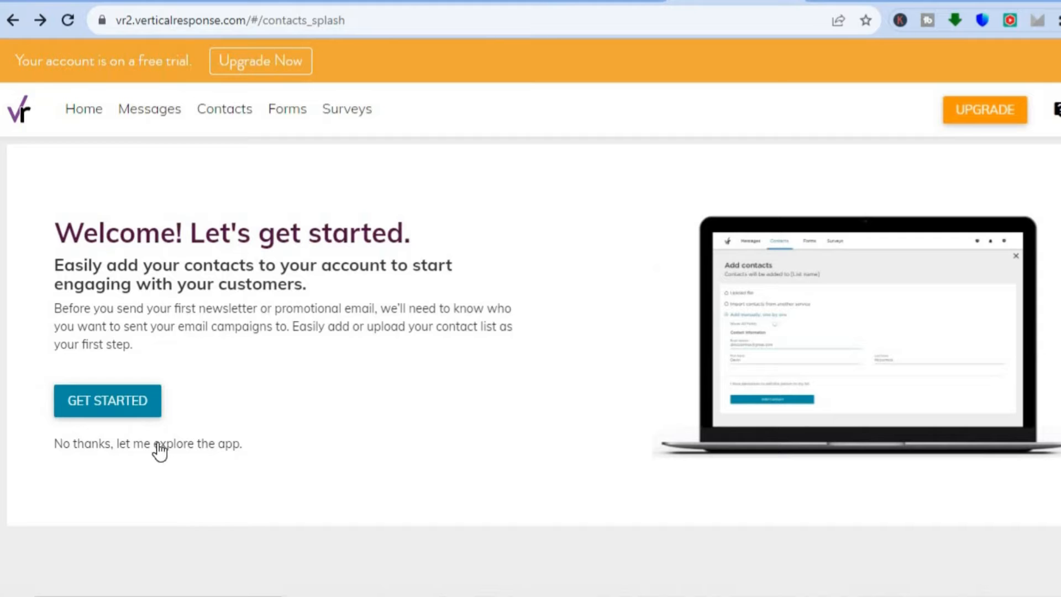
Skip the getting-started introduction and look over the contacts page, including the option for adding multiple emails.
left_click(215, 444)
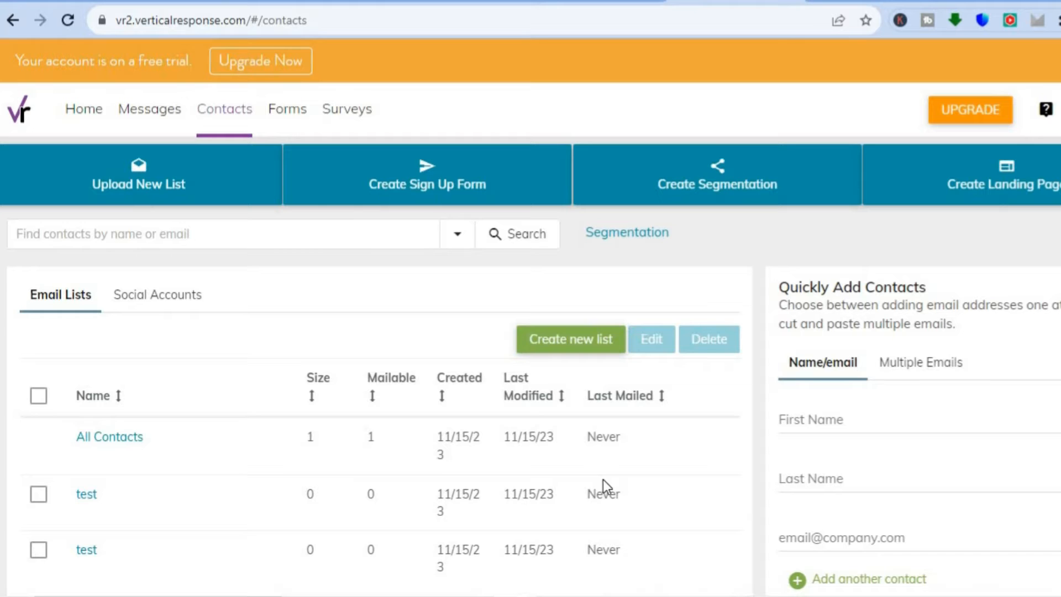
scroll(530, 317, "down", 3)
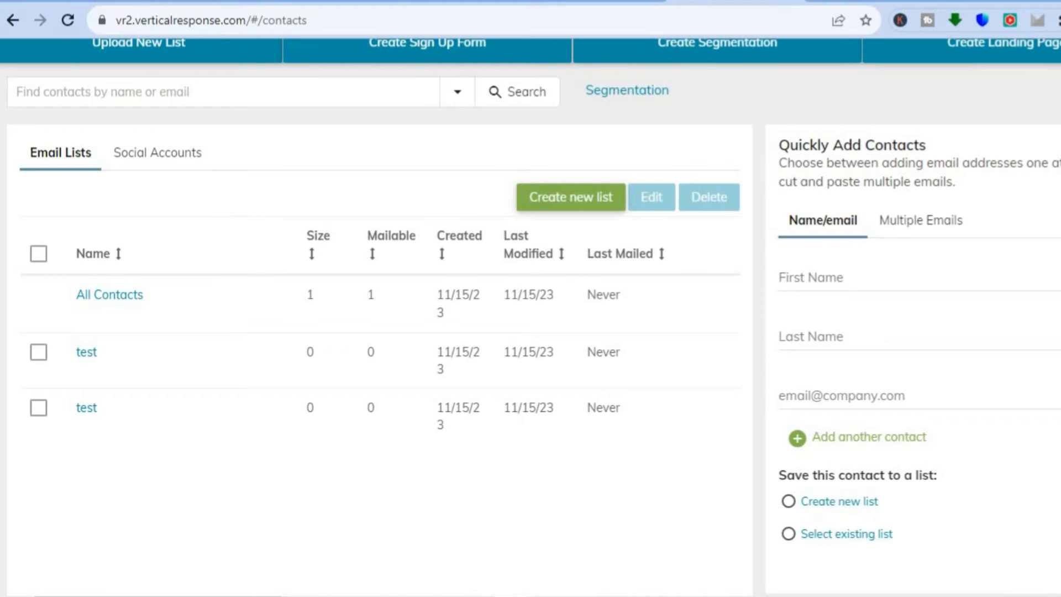
scroll(376, 332, "down", 3)
scroll(376, 331, "up", 5)
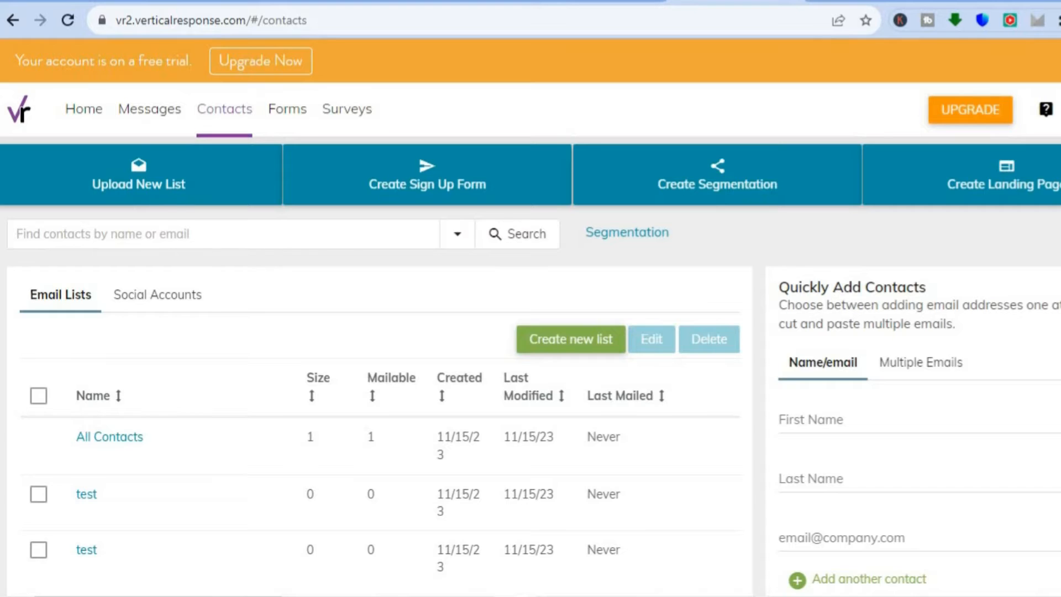
scroll(531, 315, "down", 3)
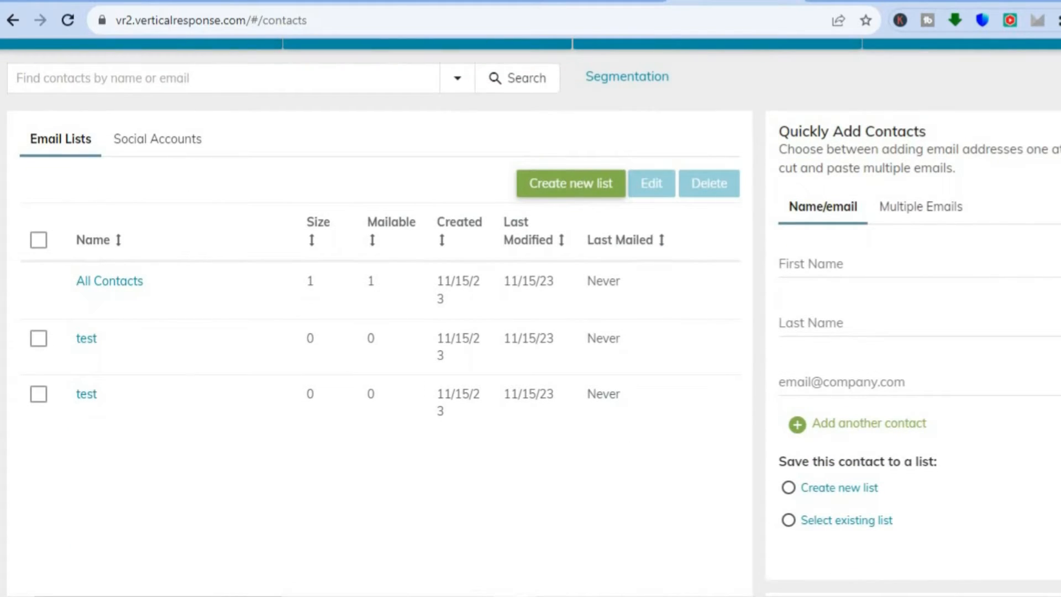
left_click(929, 220)
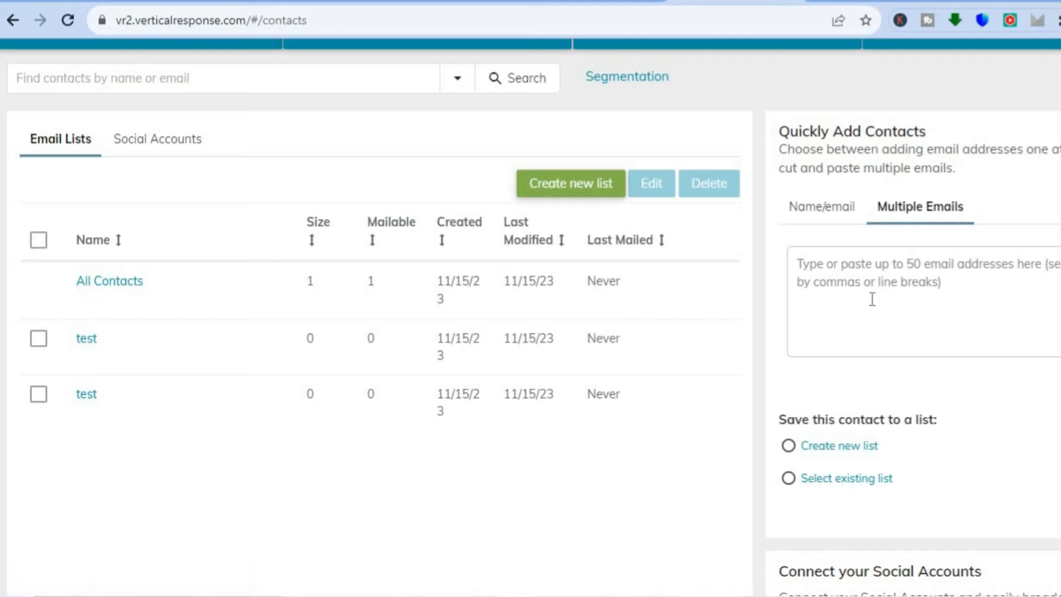
scroll(1023, 289, "up", 3)
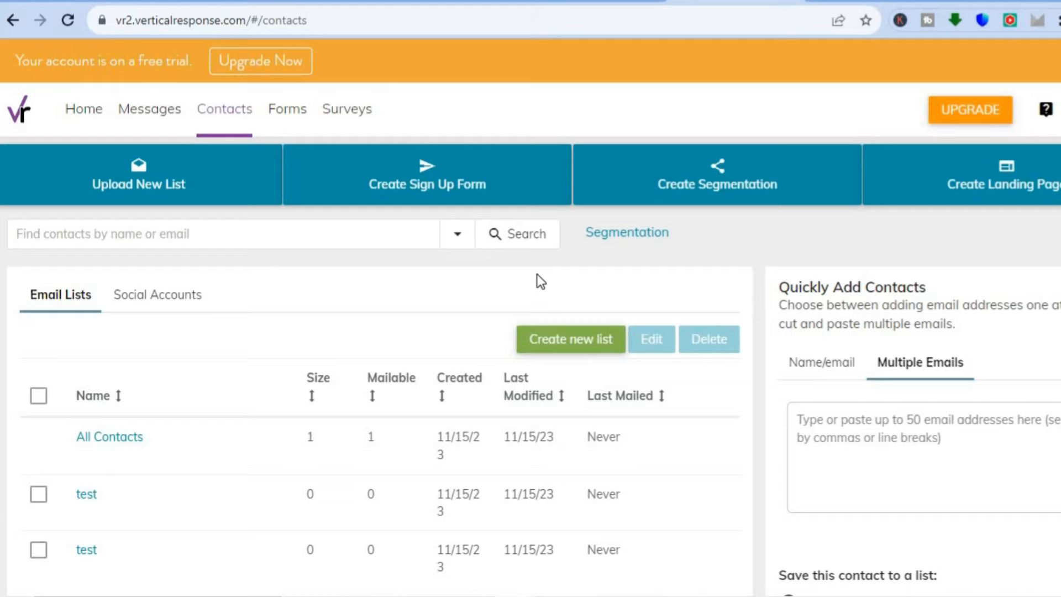
Try to create an embeddable HTML sign-up form for a new list with list name and public name "test".
left_click(443, 183)
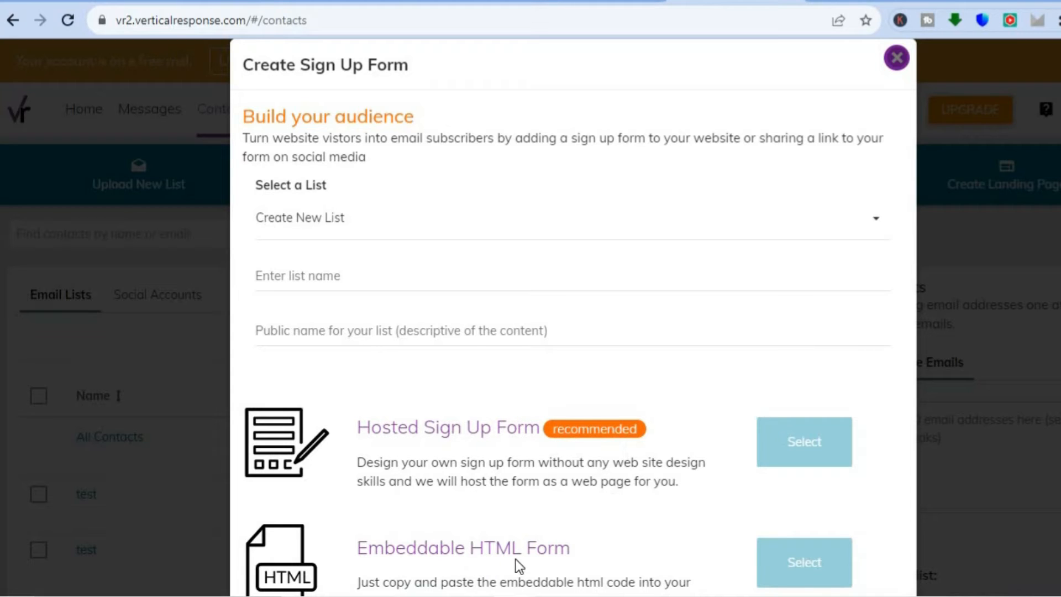
left_click(403, 263)
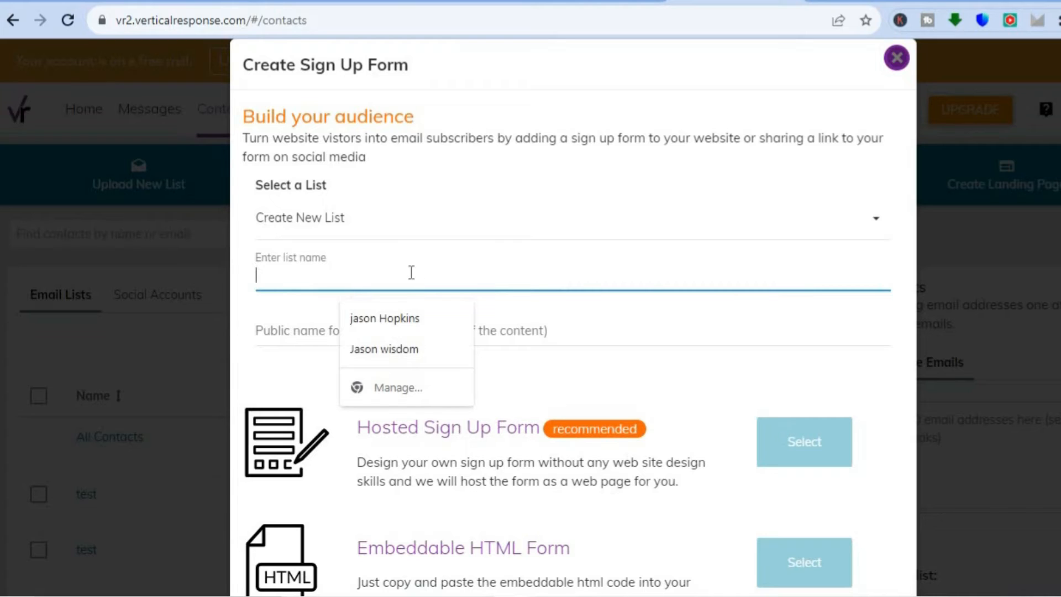
type("test")
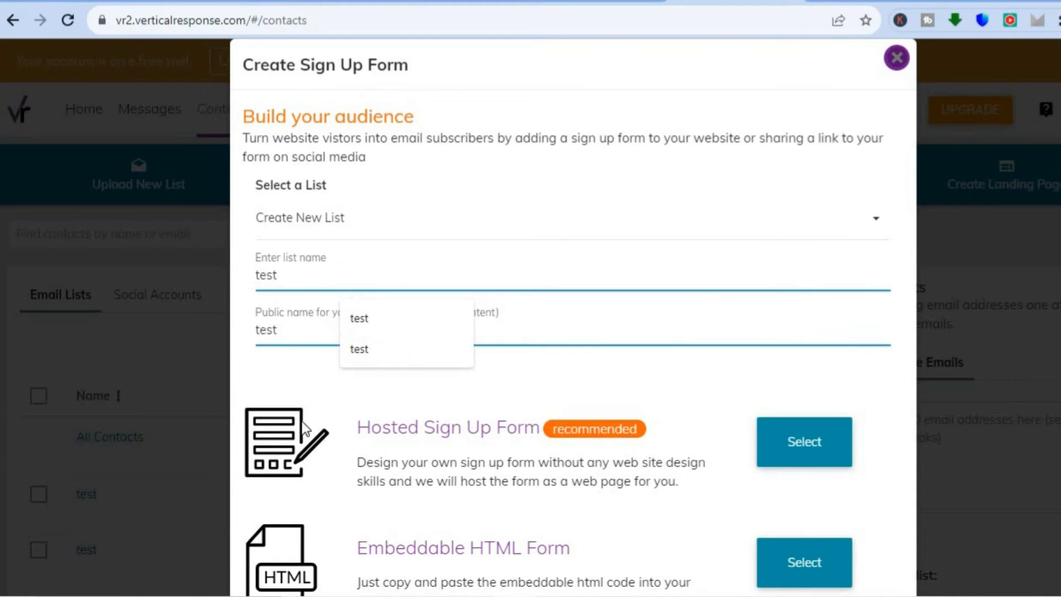
left_click(314, 373)
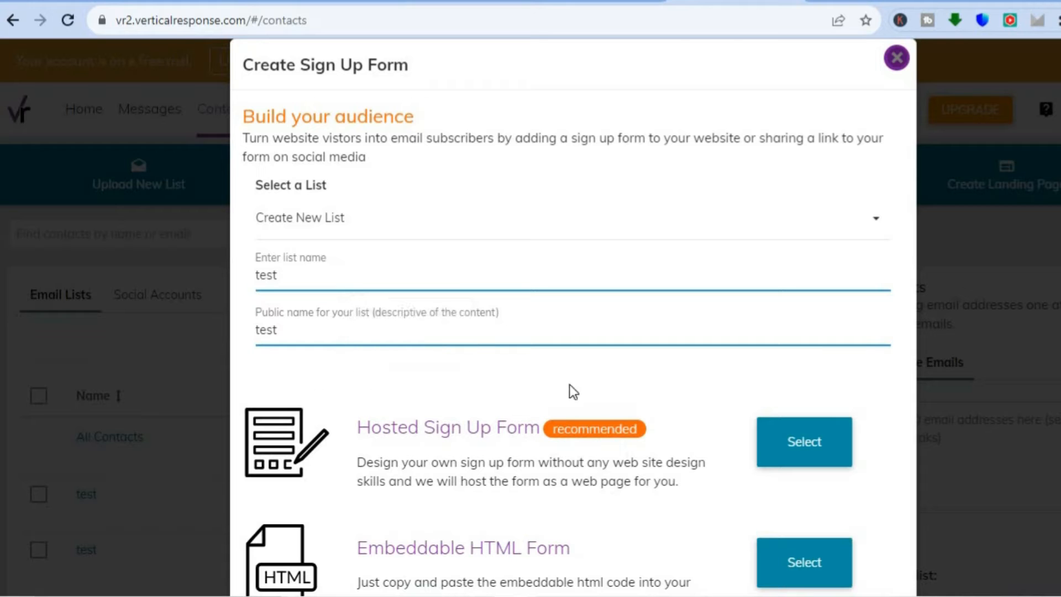
left_click(791, 564)
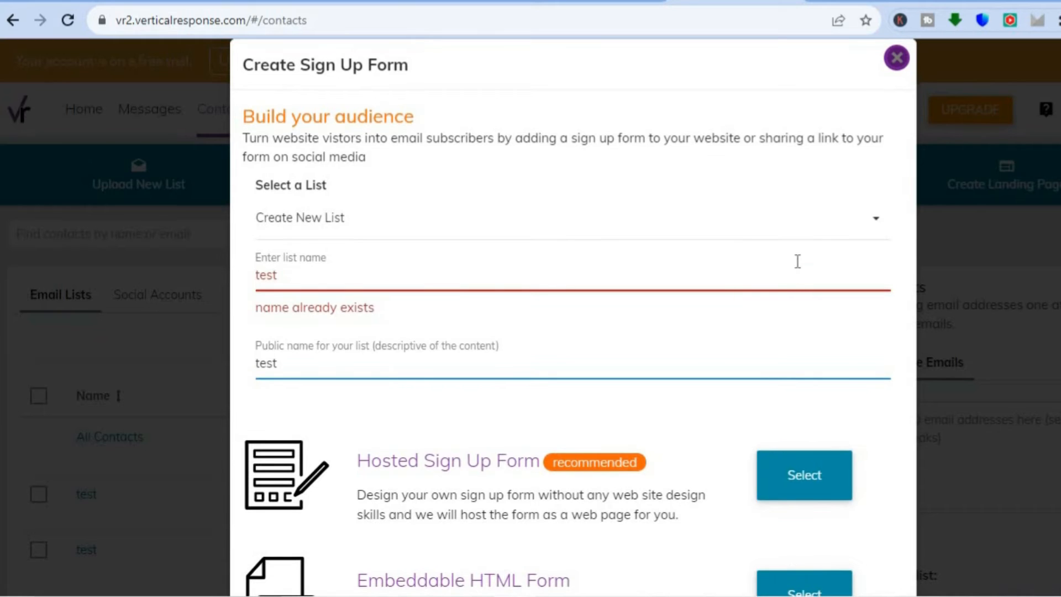
Change the new list's name to "test1" and choose the embeddable HTML form for it.
left_click(298, 277)
type("1")
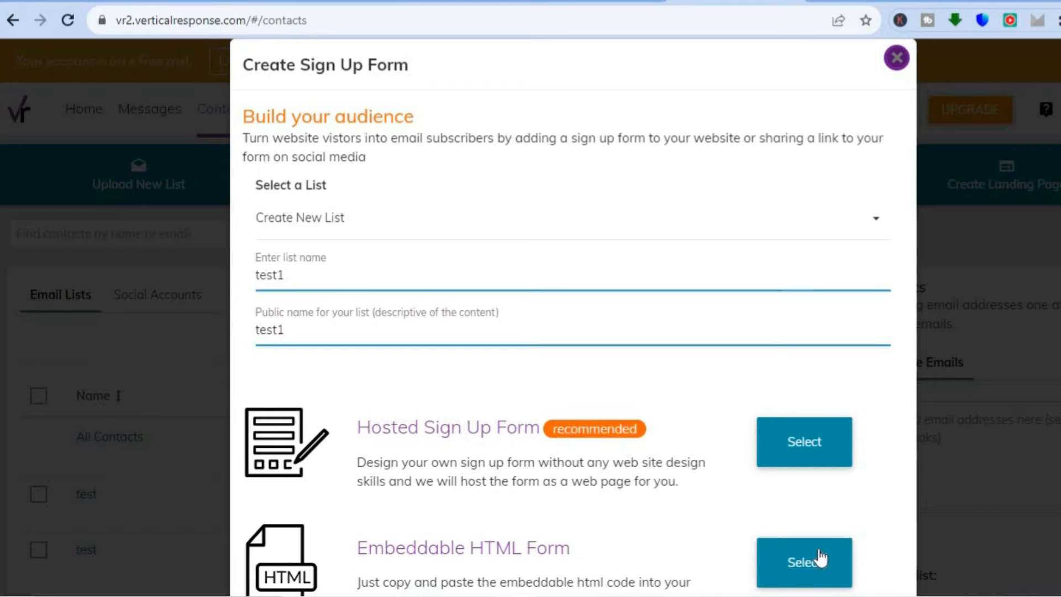
left_click(817, 563)
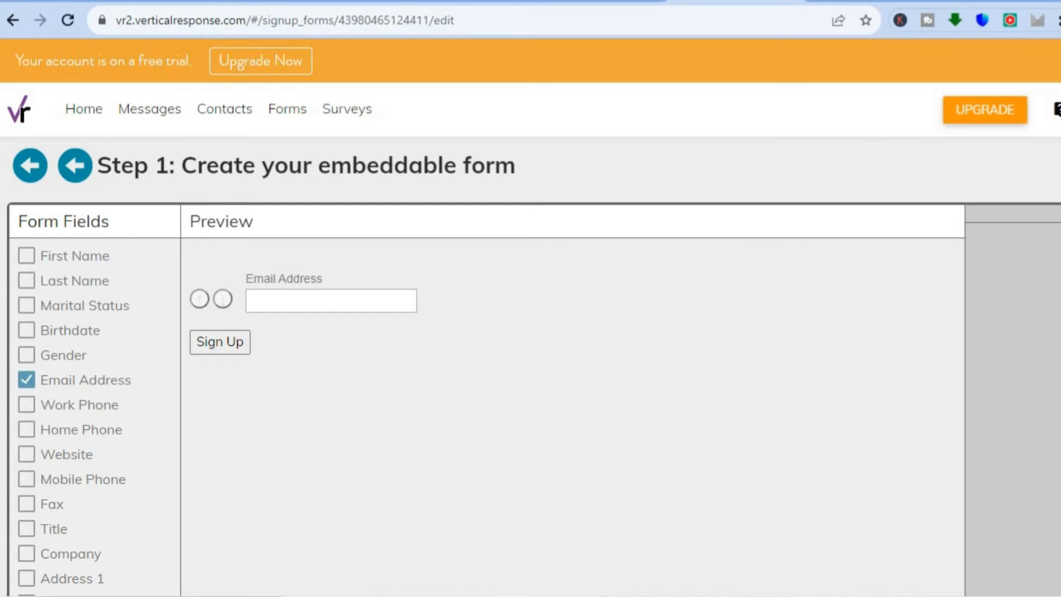
Add the First Name, Website, Address 1, Postal Code and GDPR Consent fields to the embeddable form.
scroll(555, 342, "down", 2)
scroll(555, 341, "up", 1)
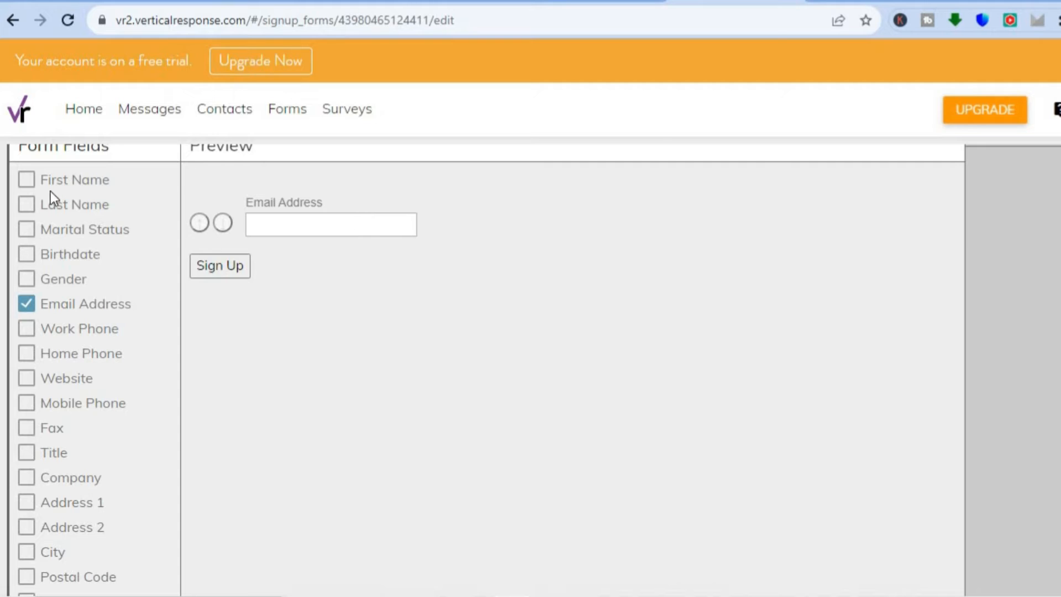
left_click(27, 179)
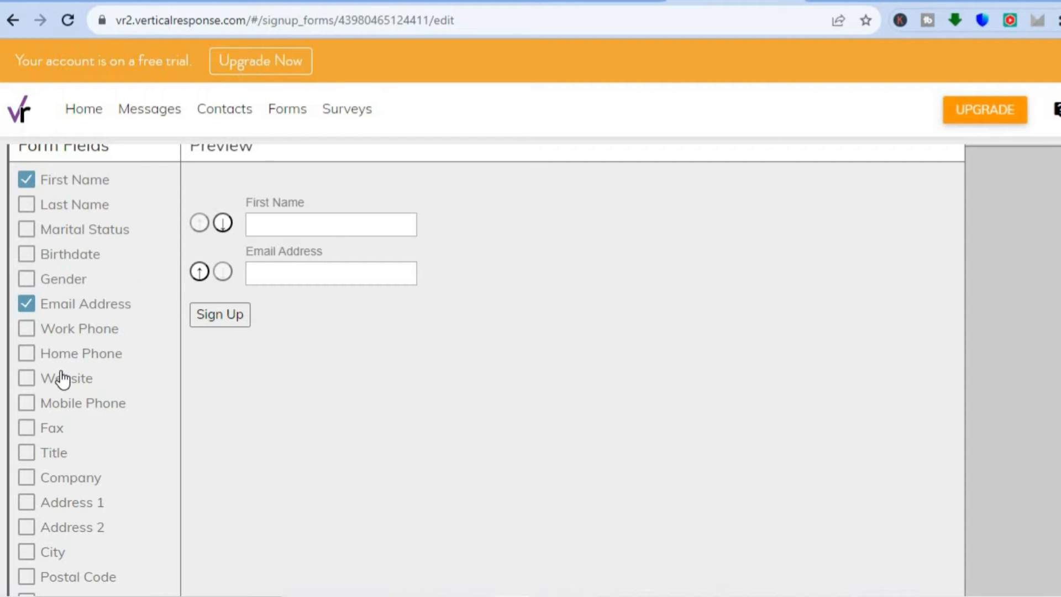
left_click(27, 381)
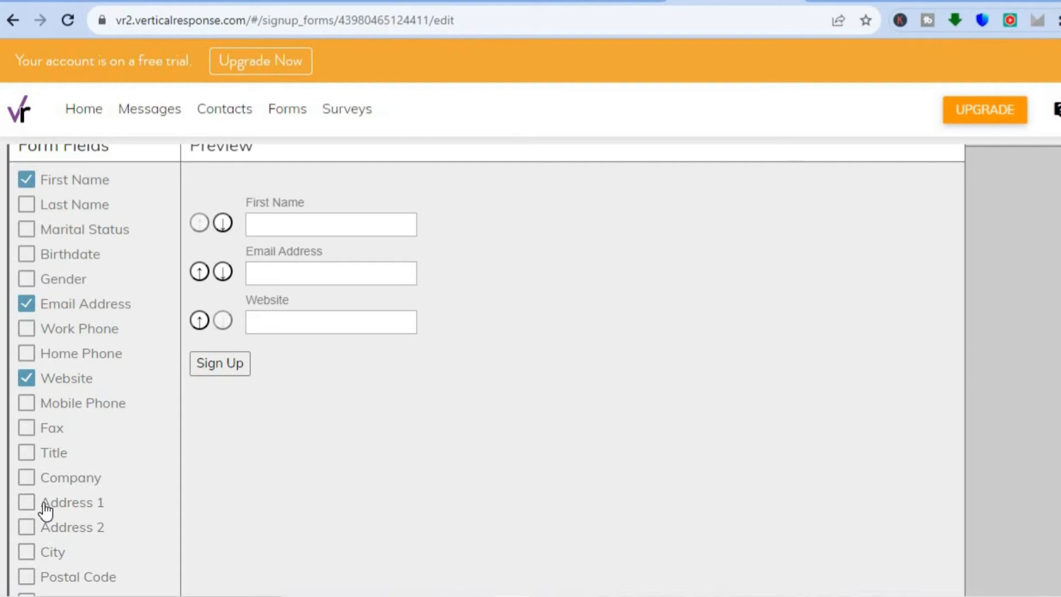
left_click(27, 504)
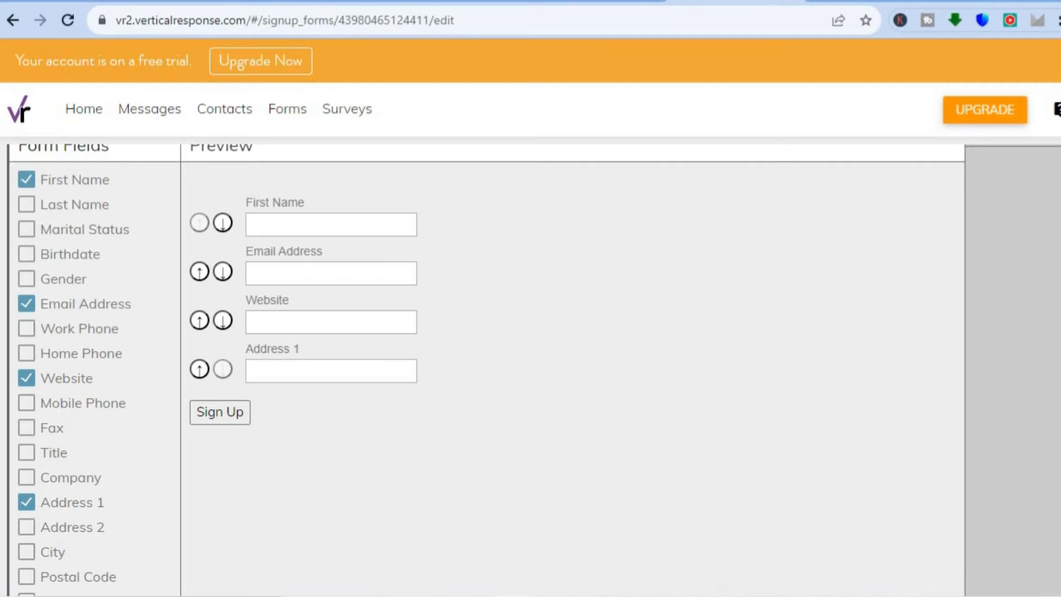
scroll(531, 365, "down", 3)
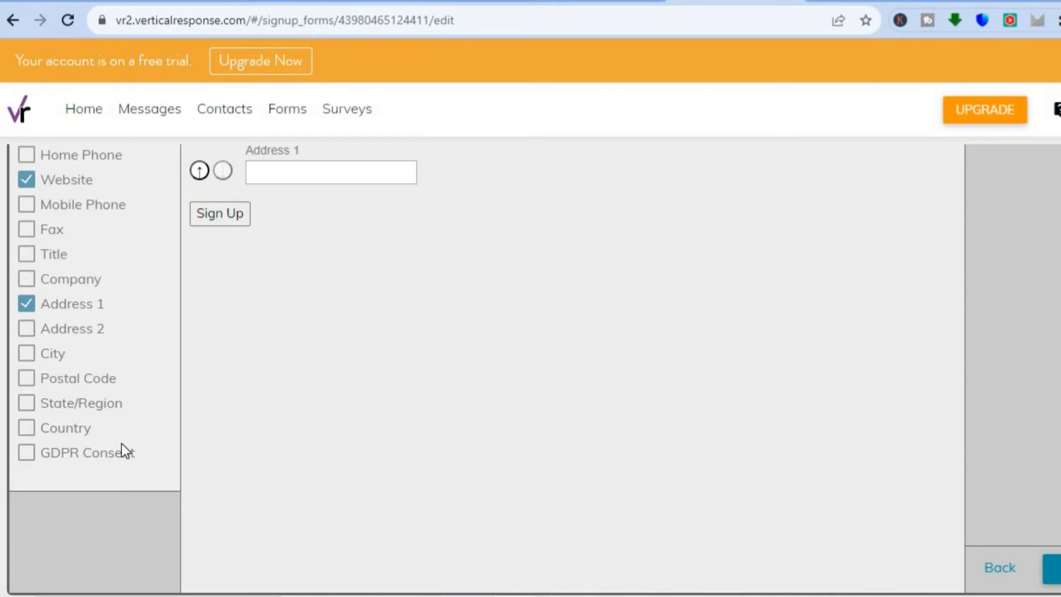
left_click(29, 380)
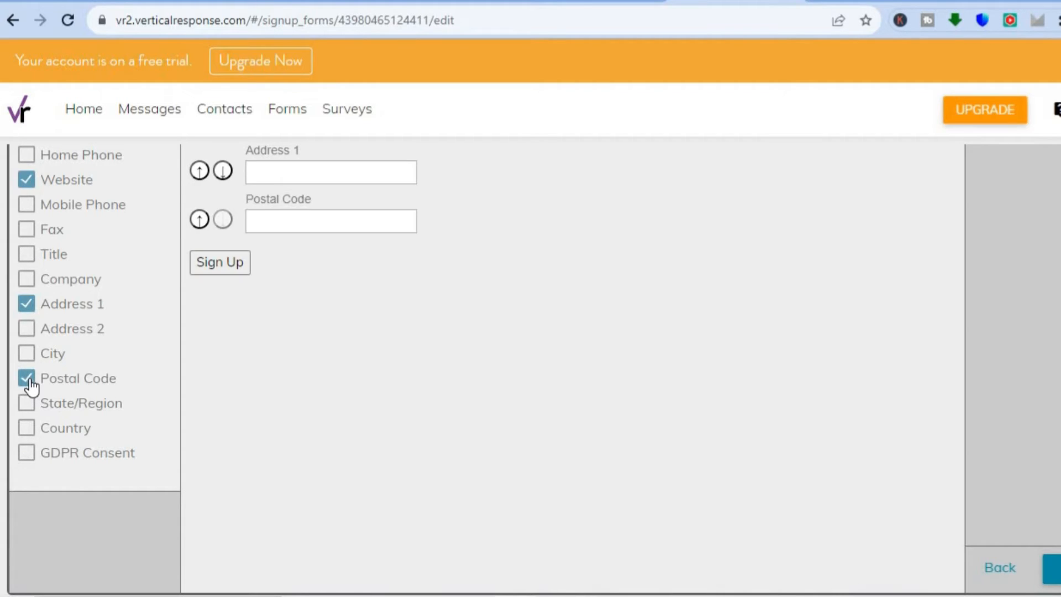
left_click(27, 454)
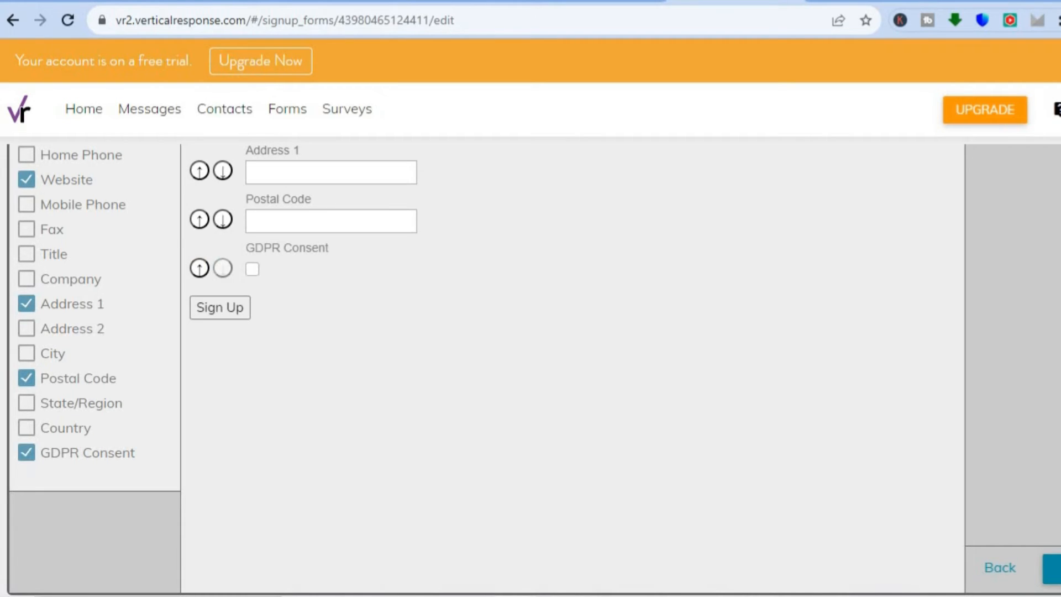
Move the Website field above Email Address in the form and proceed to the opt-in email customization.
scroll(530, 365, "up", 5)
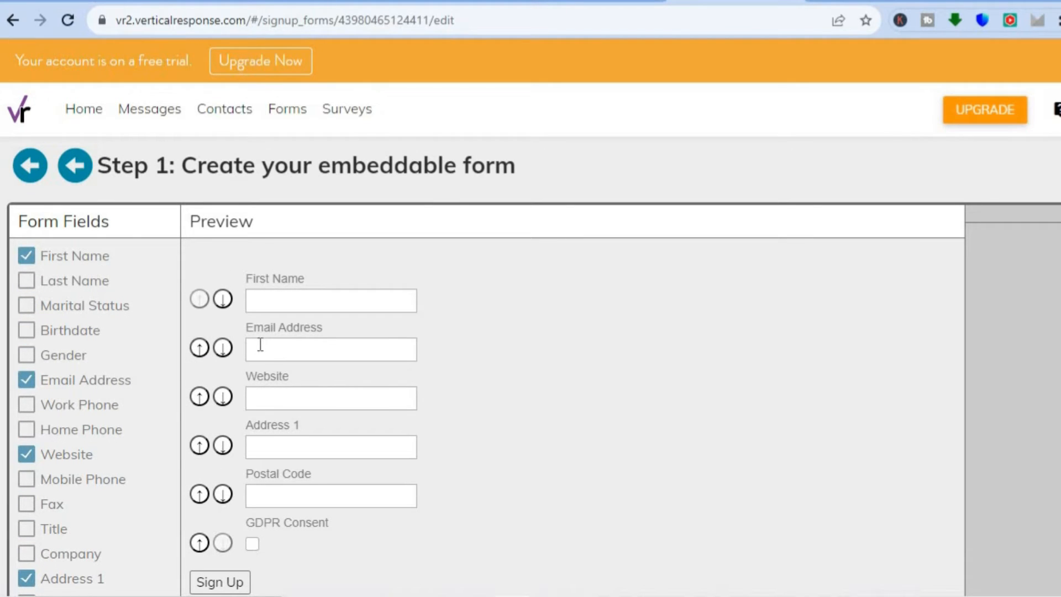
left_click(200, 397)
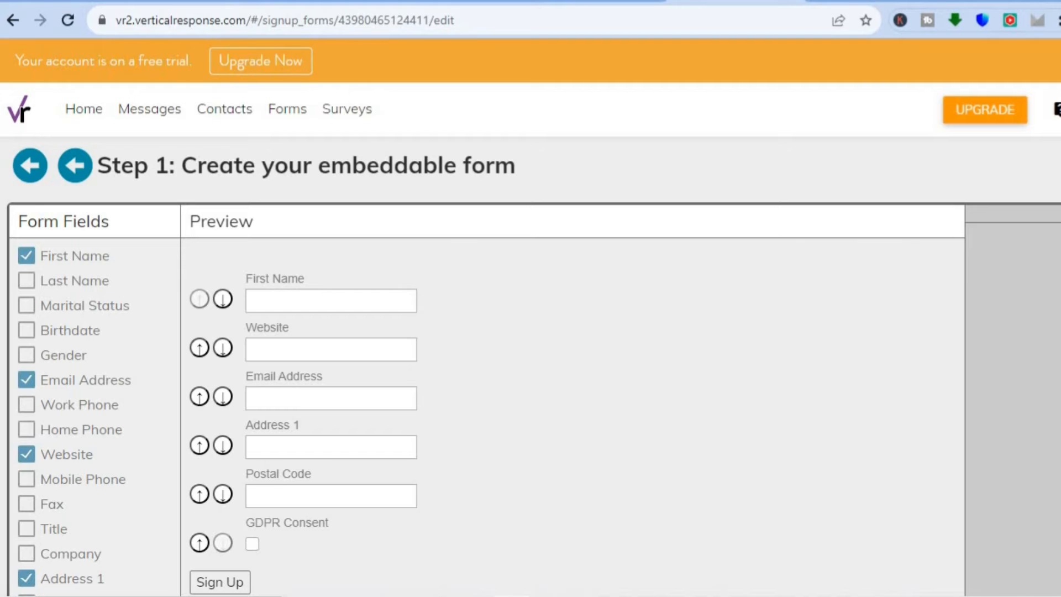
scroll(531, 365, "down", 5)
scroll(531, 365, "up", 5)
scroll(530, 365, "down", 5)
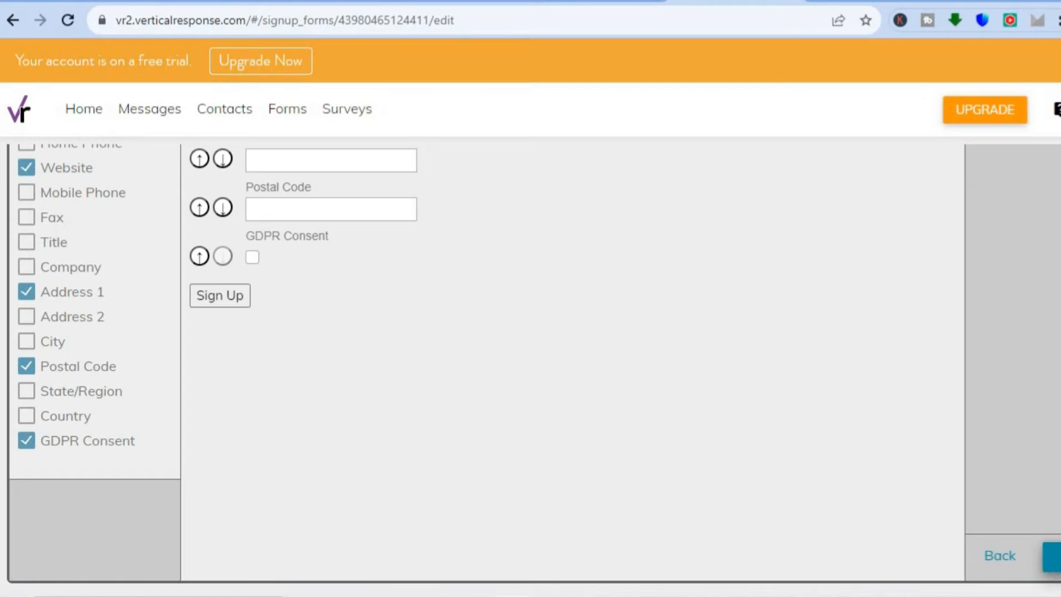
left_click(1052, 557)
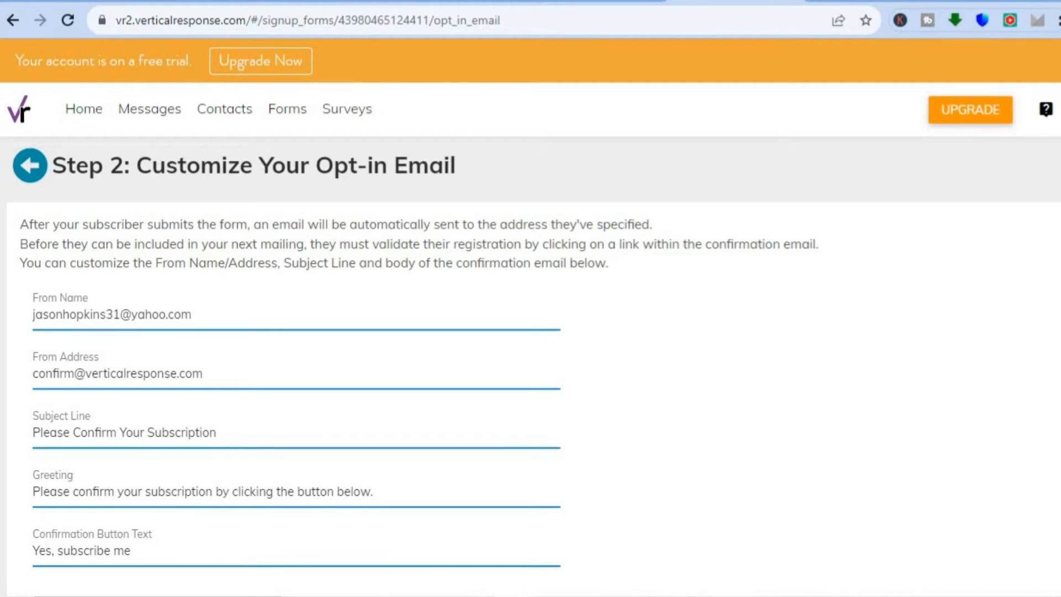
Launch the sign-up form with the prefilled opt-in email settings and copy its HTML embed code.
scroll(531, 304, "down", 2)
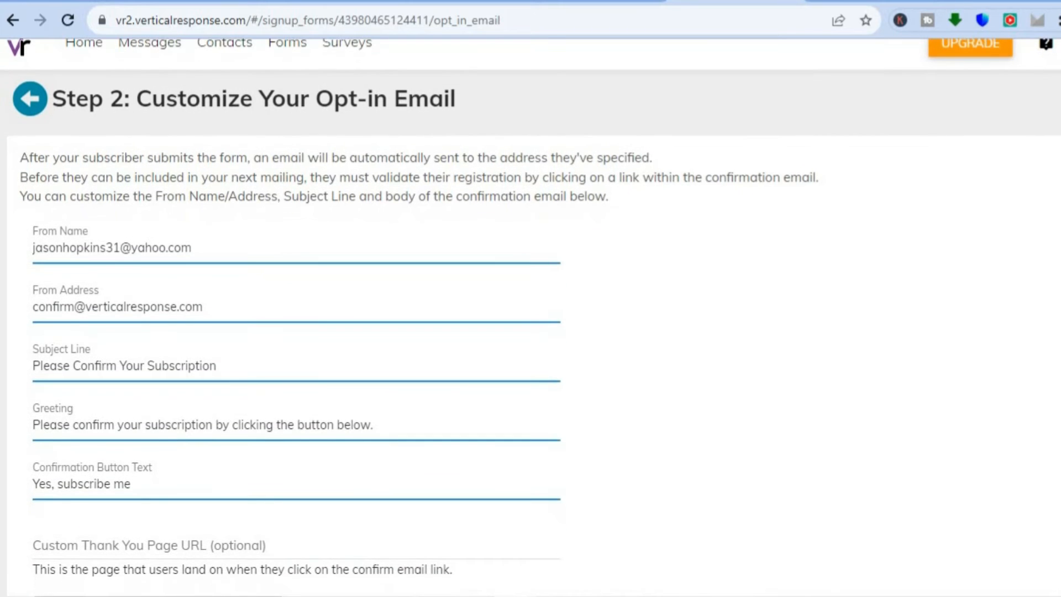
scroll(531, 318, "down", 1)
scroll(531, 314, "down", 2)
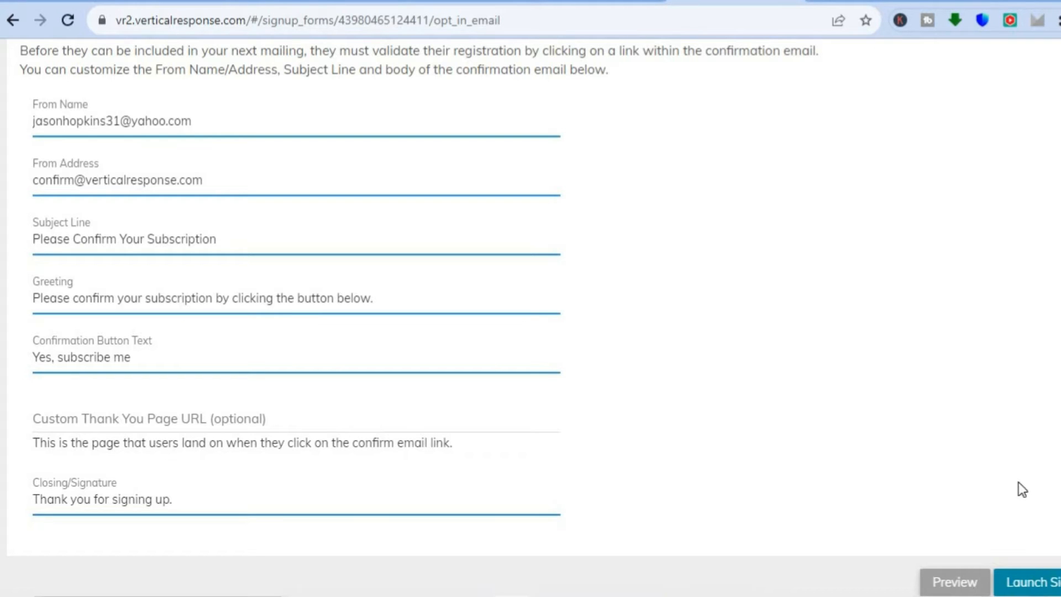
left_click(1039, 590)
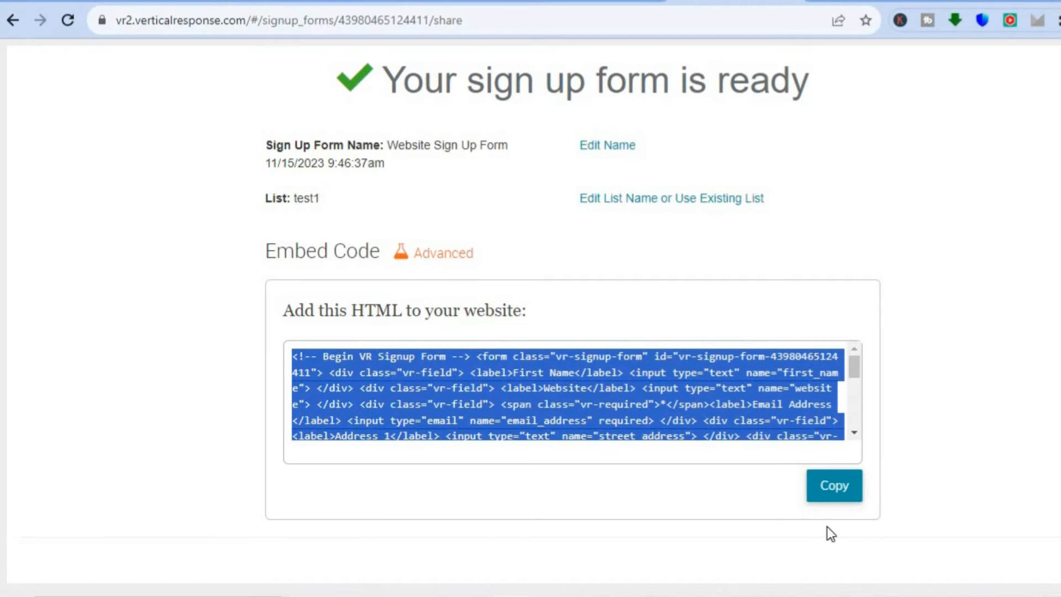
left_click(843, 494)
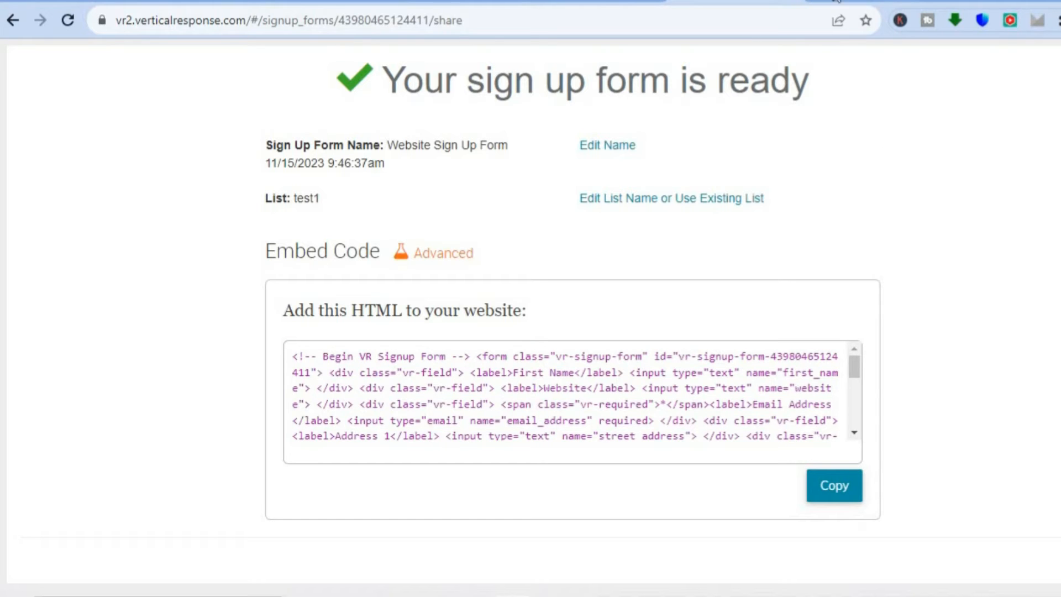
Switch to the untitled Google Sites page and insert the copied sign-up form code as an embed.
left_click(836, 1)
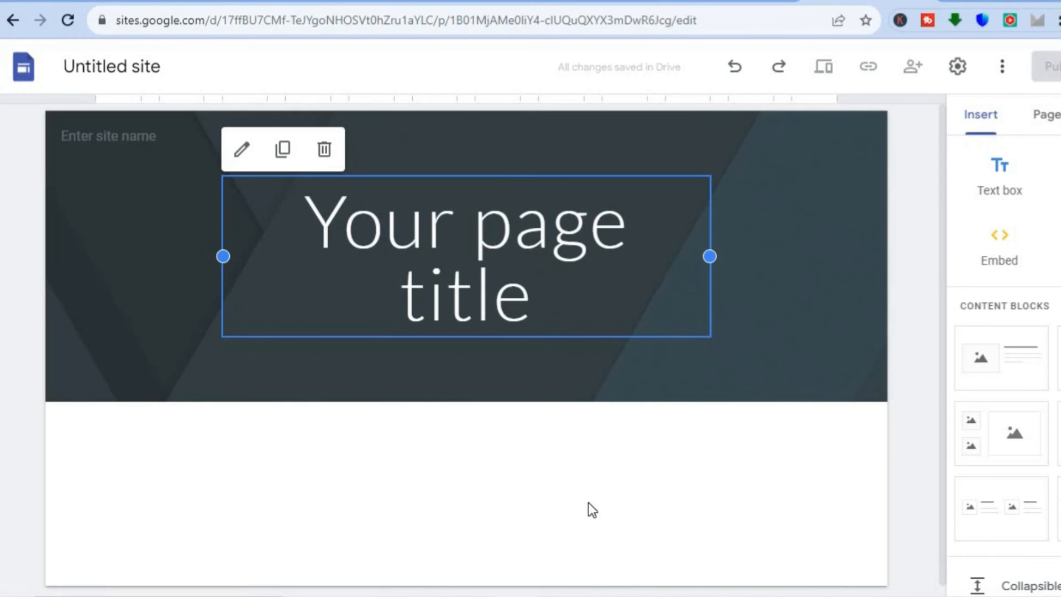
left_click(563, 505)
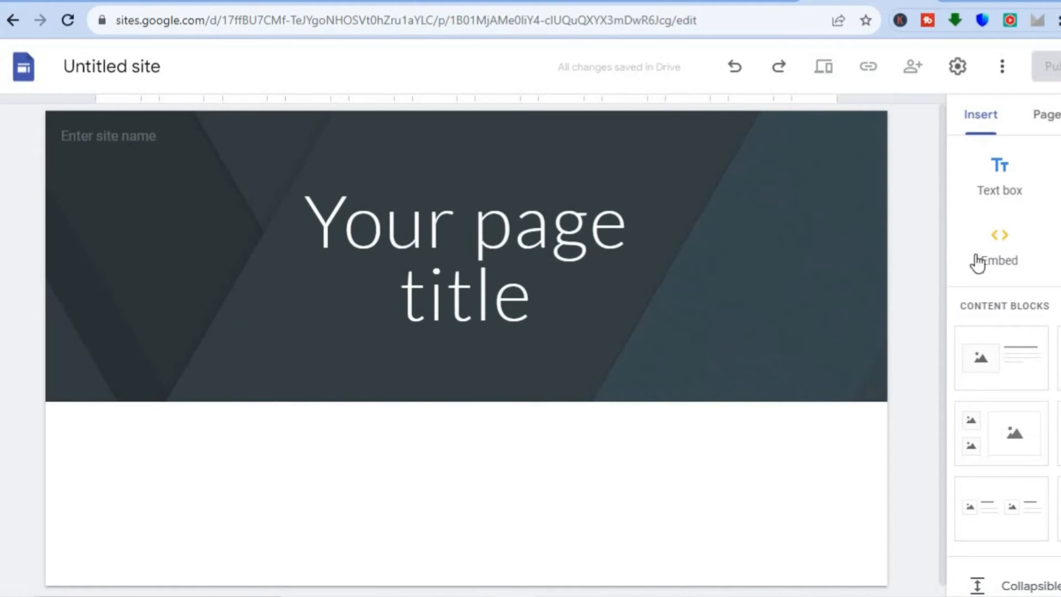
left_click(983, 241)
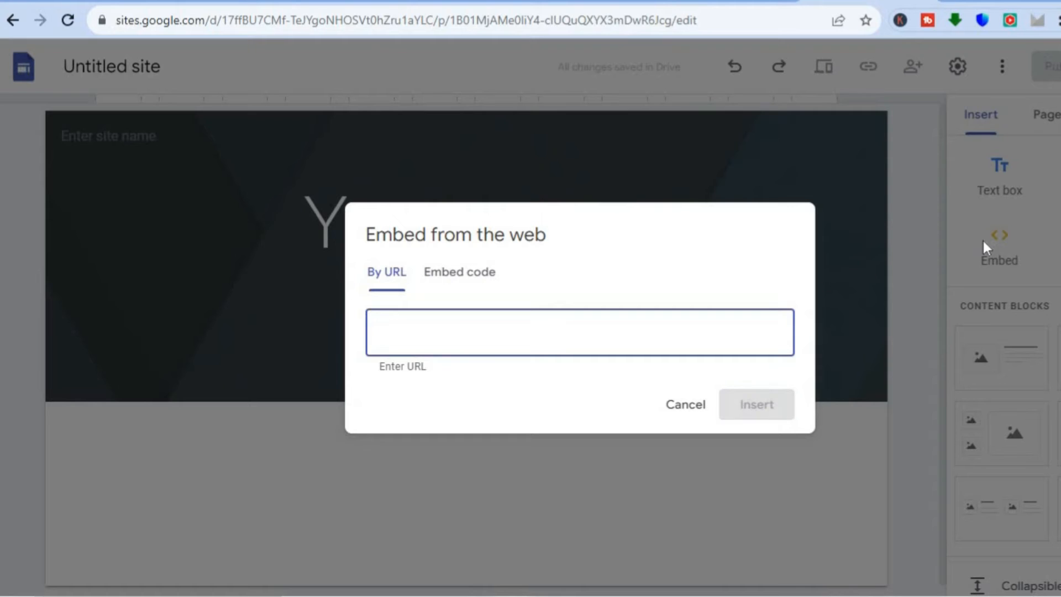
left_click(441, 283)
right_click(414, 299)
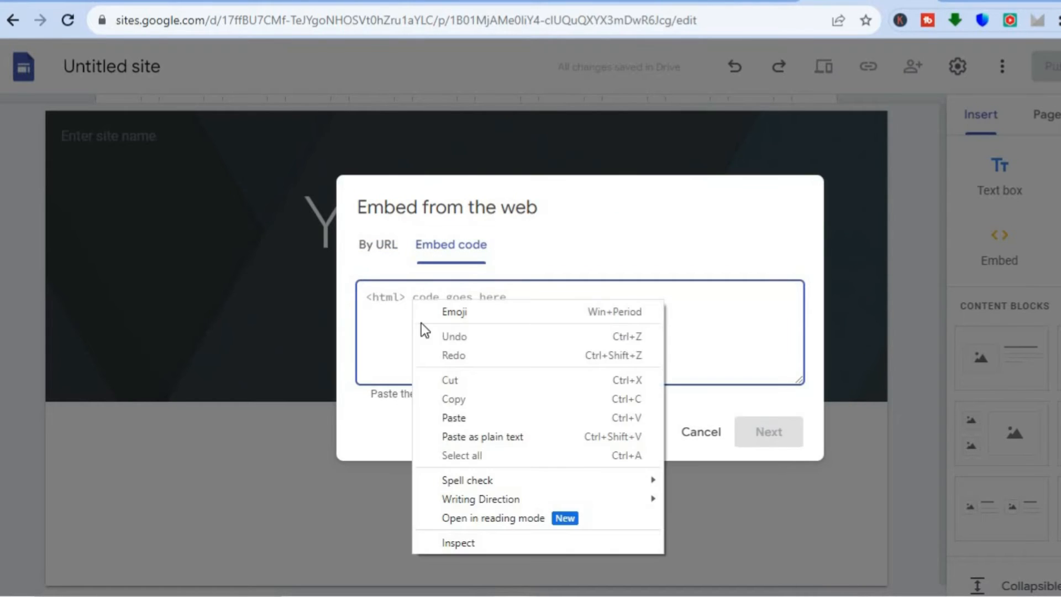
left_click(446, 420)
left_click(770, 433)
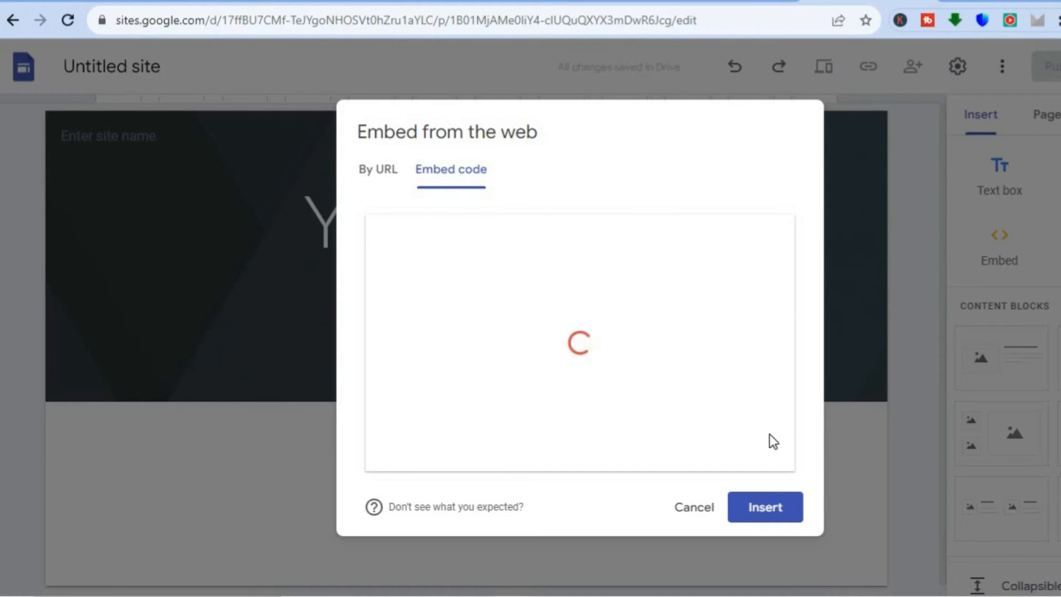
left_click(786, 514)
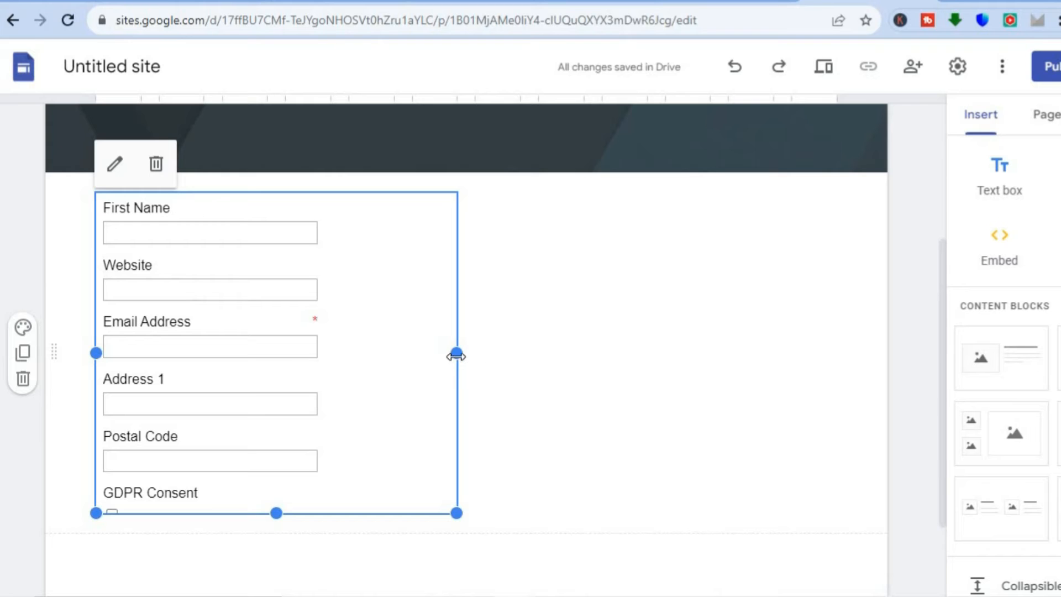
Enlarge the embedded sign-up form on the site page by widening it and extending its height.
left_click_drag(456, 354, 520, 355)
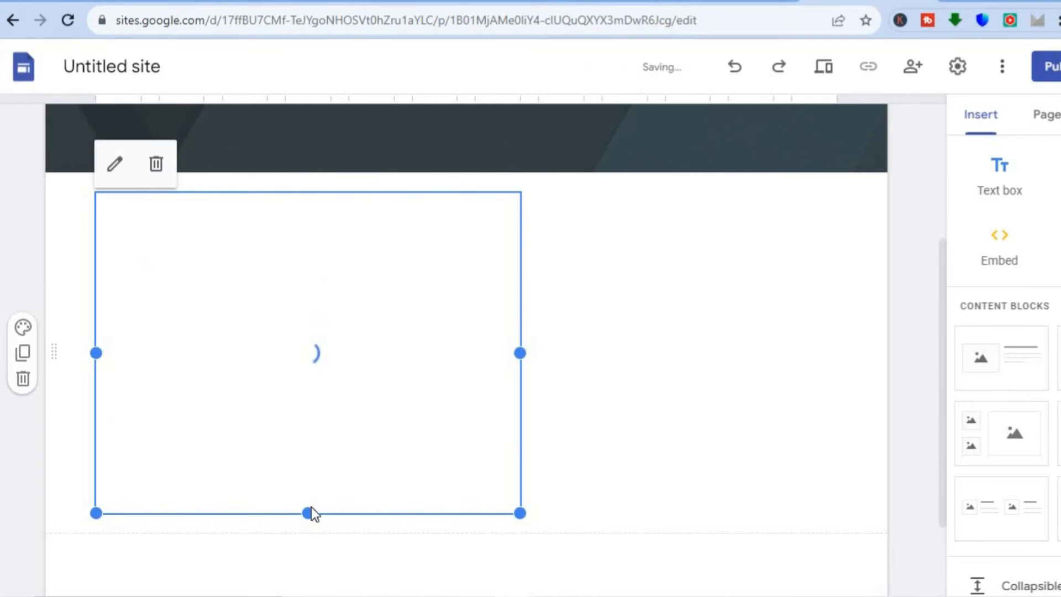
left_click_drag(308, 512, 309, 573)
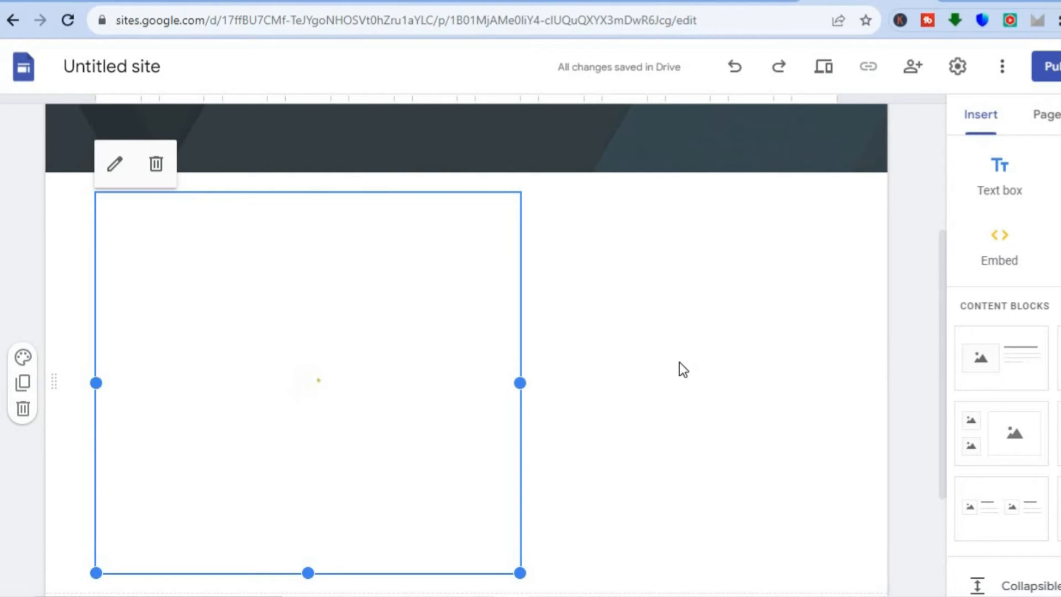
Switch back to VerticalResponse and create a new survey named "test".
left_click(749, 1)
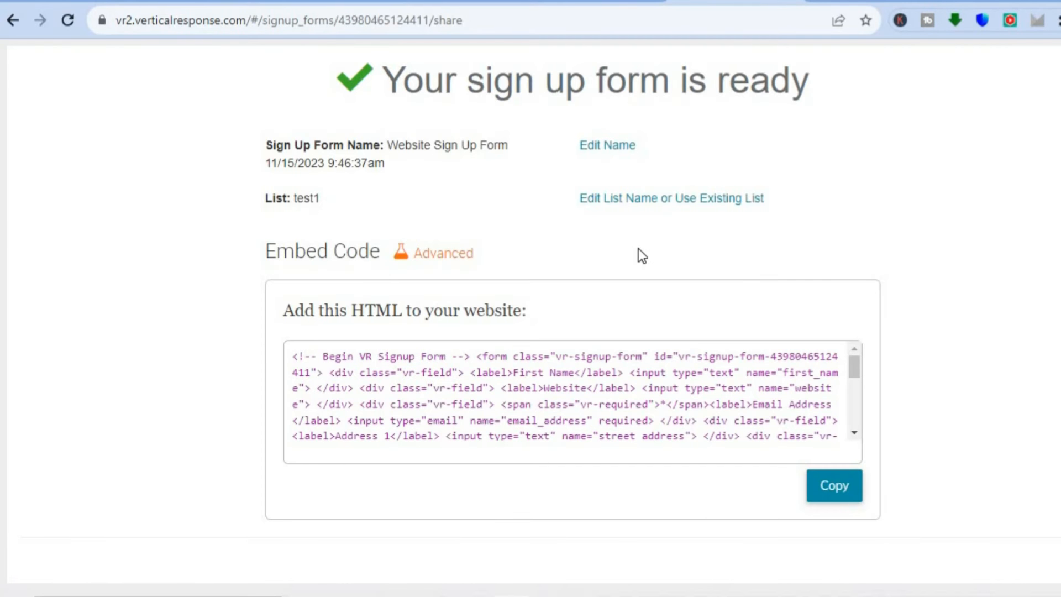
scroll(531, 332, "up", 3)
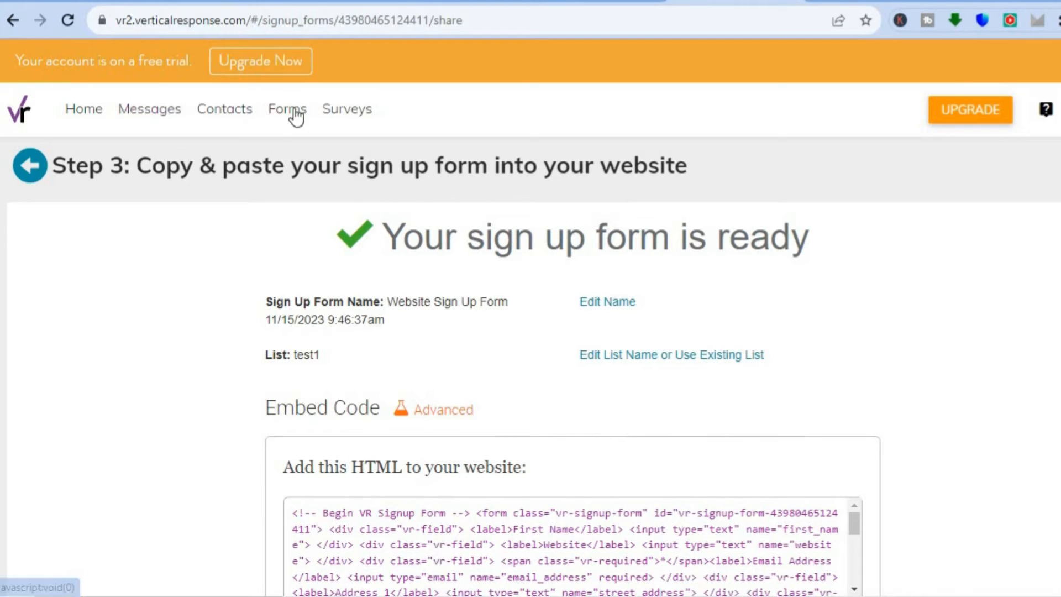
left_click(348, 110)
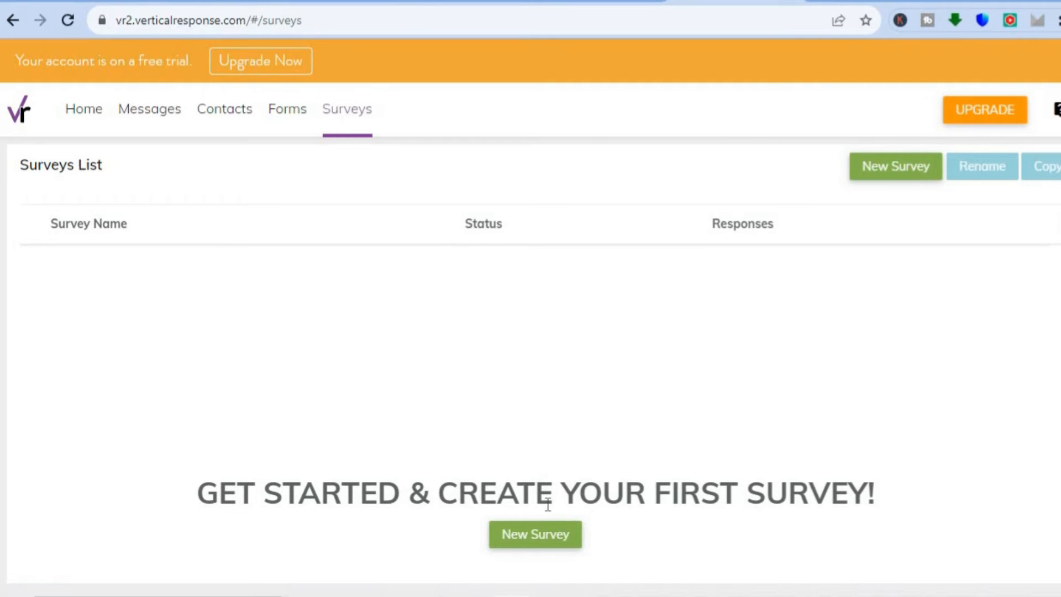
left_click(529, 534)
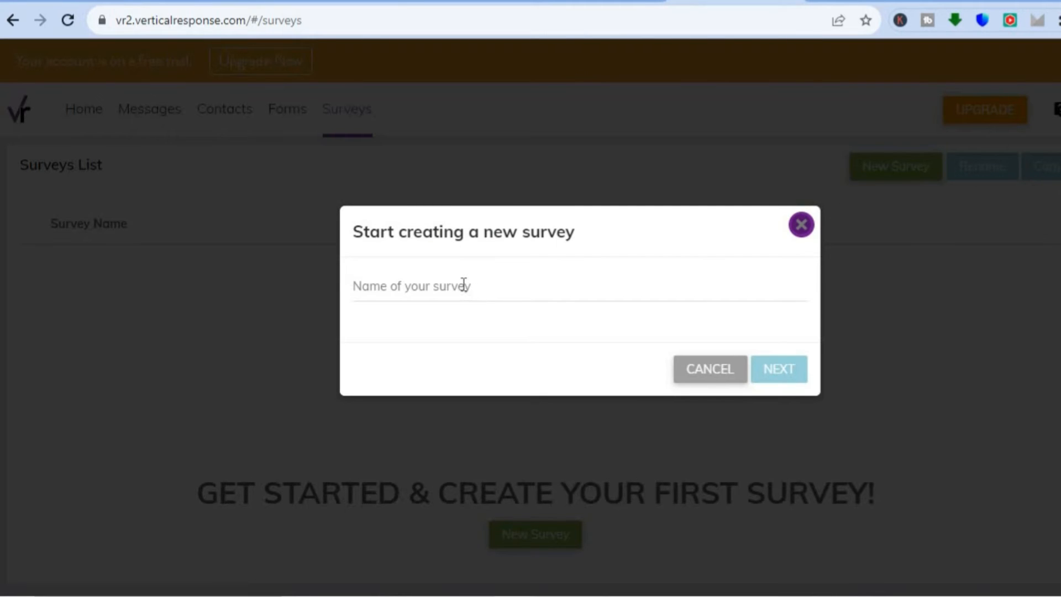
left_click(464, 285)
type("test")
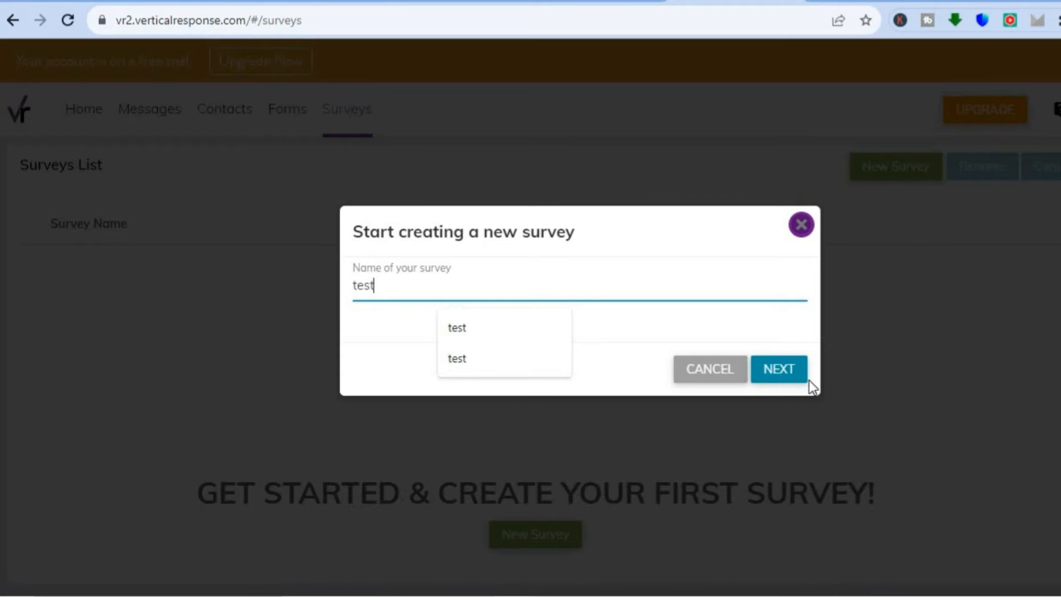
left_click(772, 368)
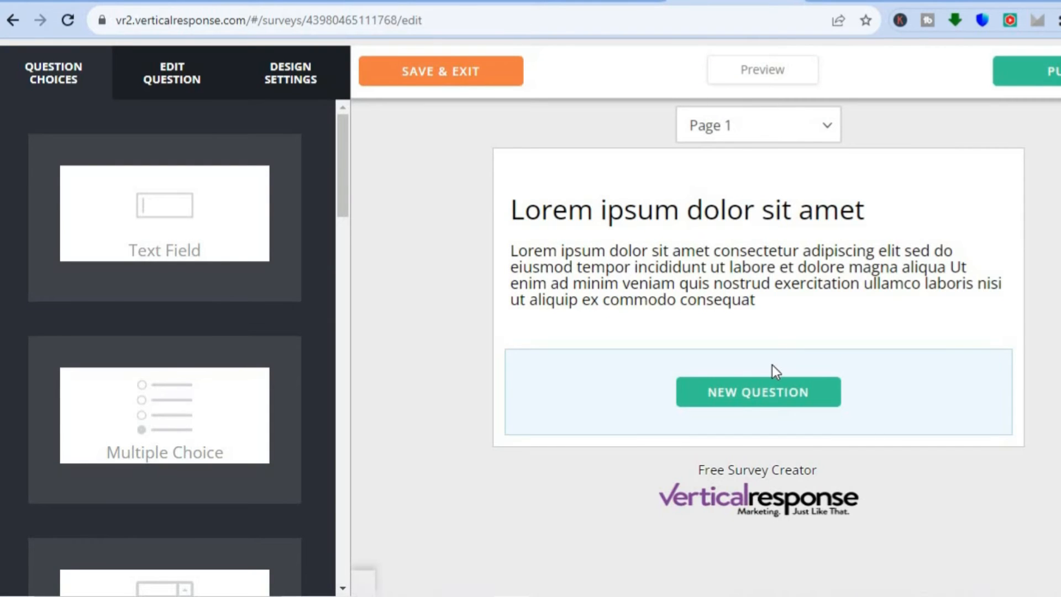
Add a required Text Field question reading "What is meal plan?" to page 1 of the survey.
left_click_drag(672, 290, 710, 359)
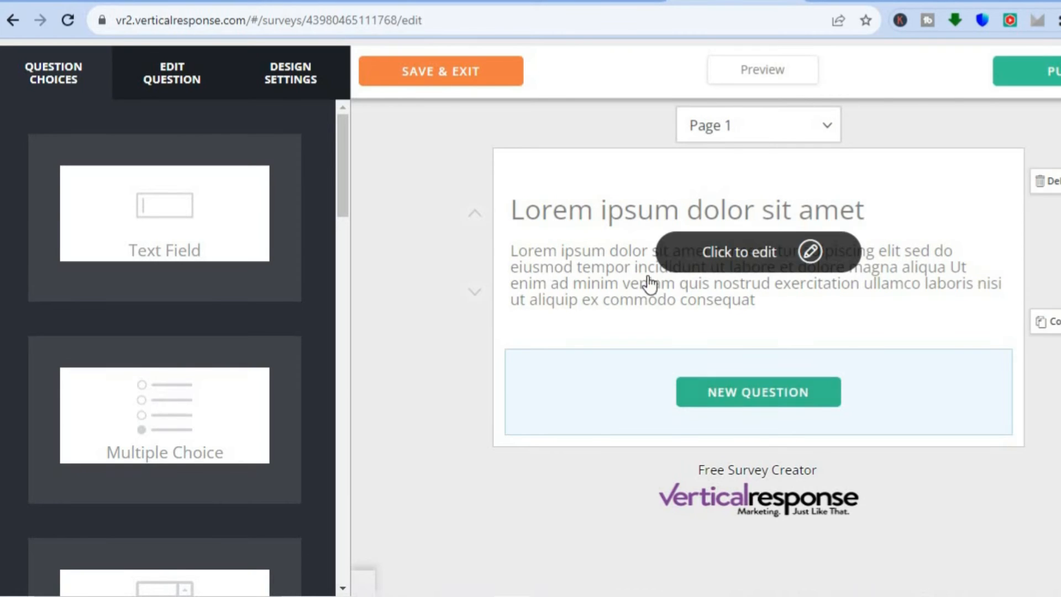
left_click(765, 393)
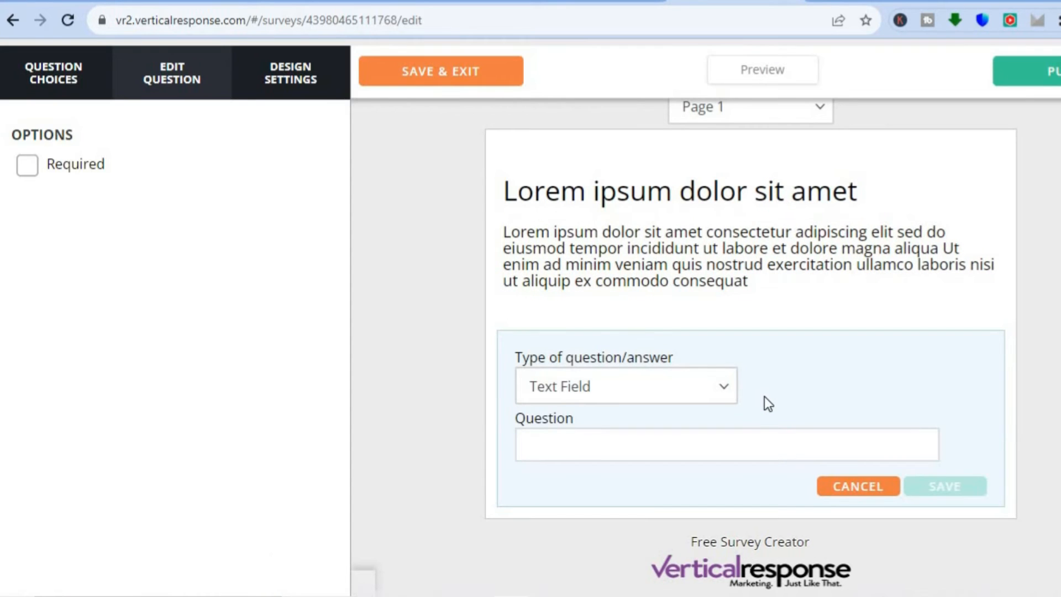
left_click(684, 435)
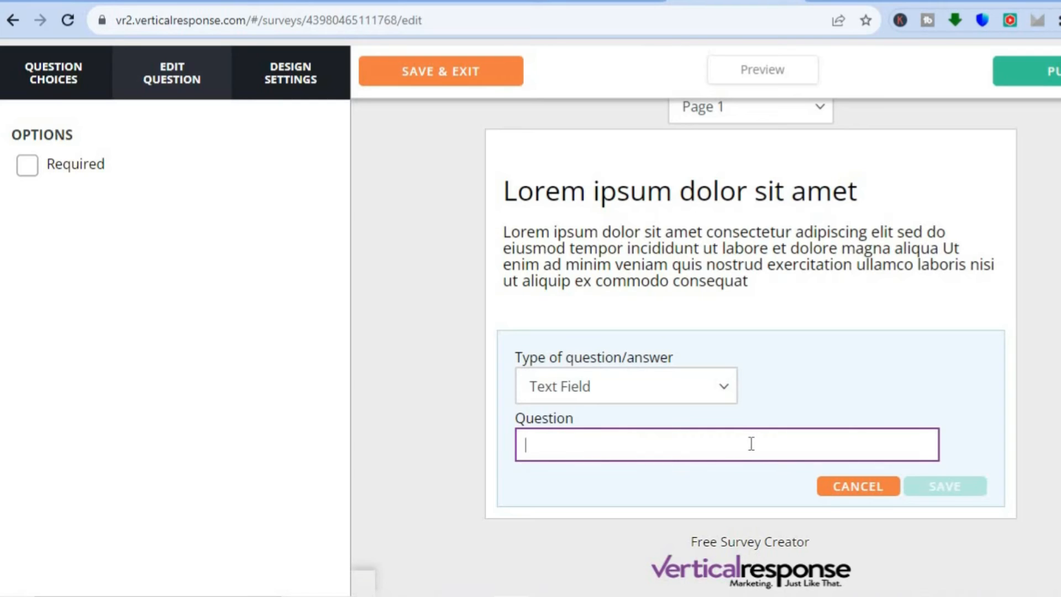
left_click(721, 391)
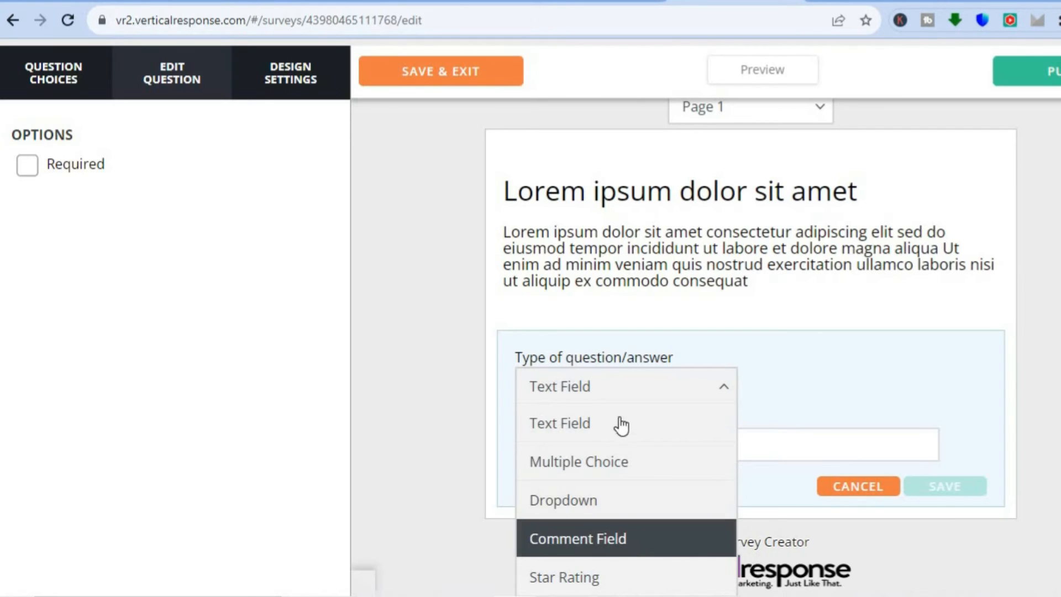
left_click(445, 391)
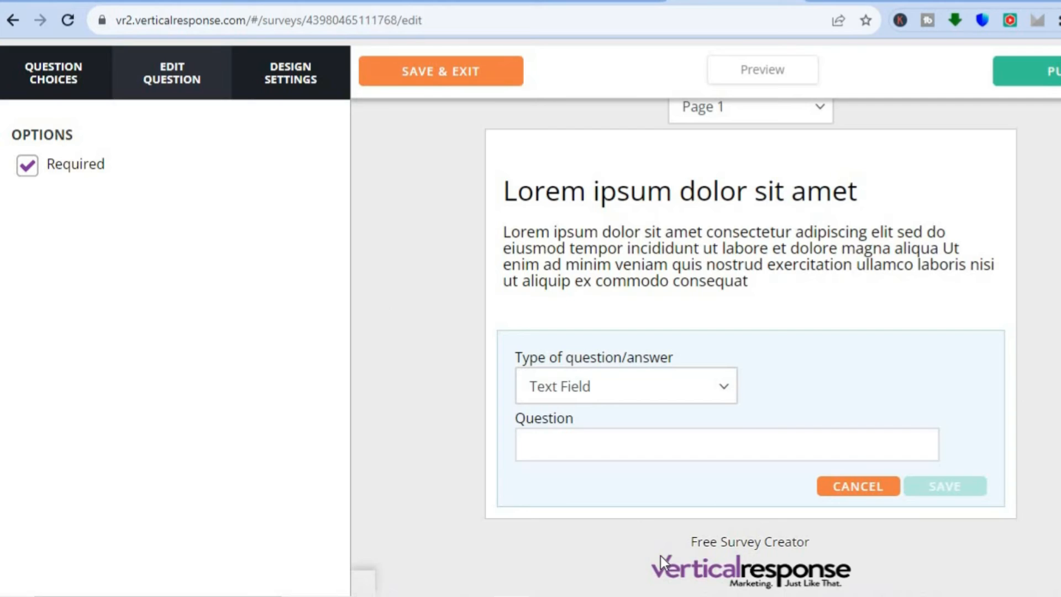
left_click(585, 452)
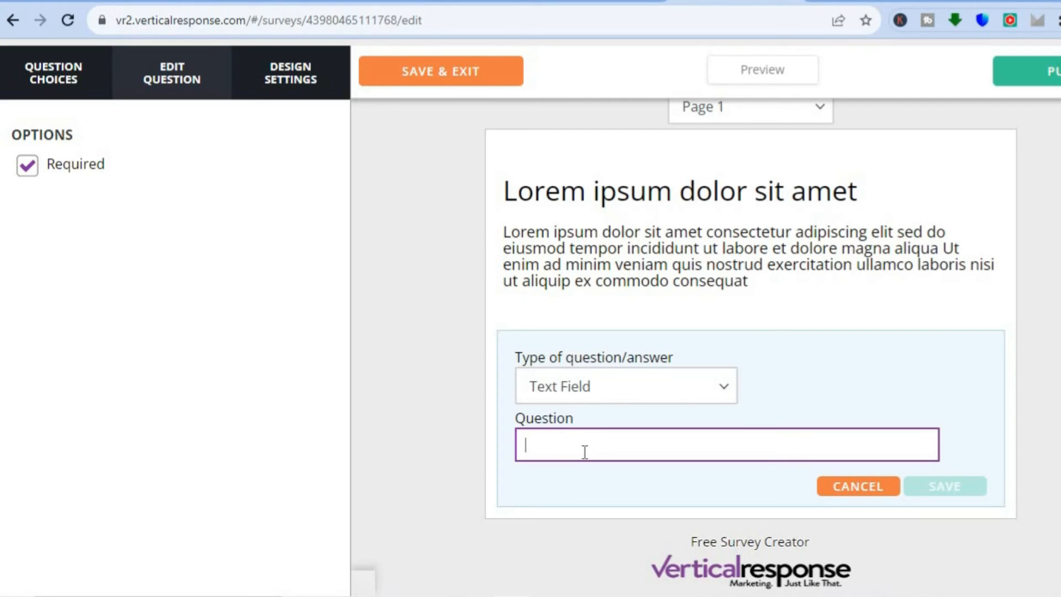
type("E=")
key("BackSpace")
key("BackSpace")
type("What")
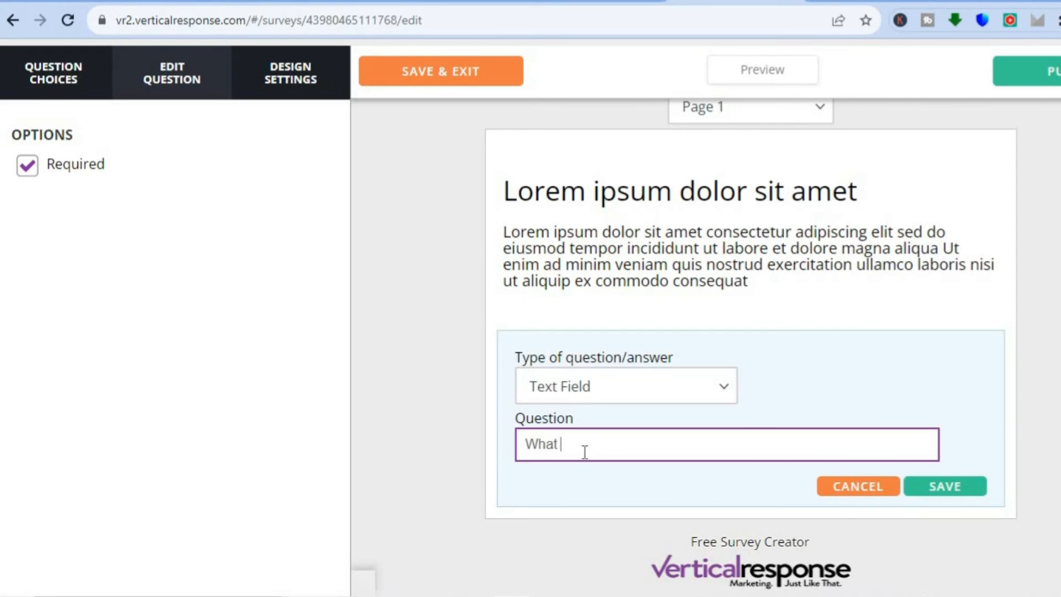
type(" is meal plan?")
left_click(943, 479)
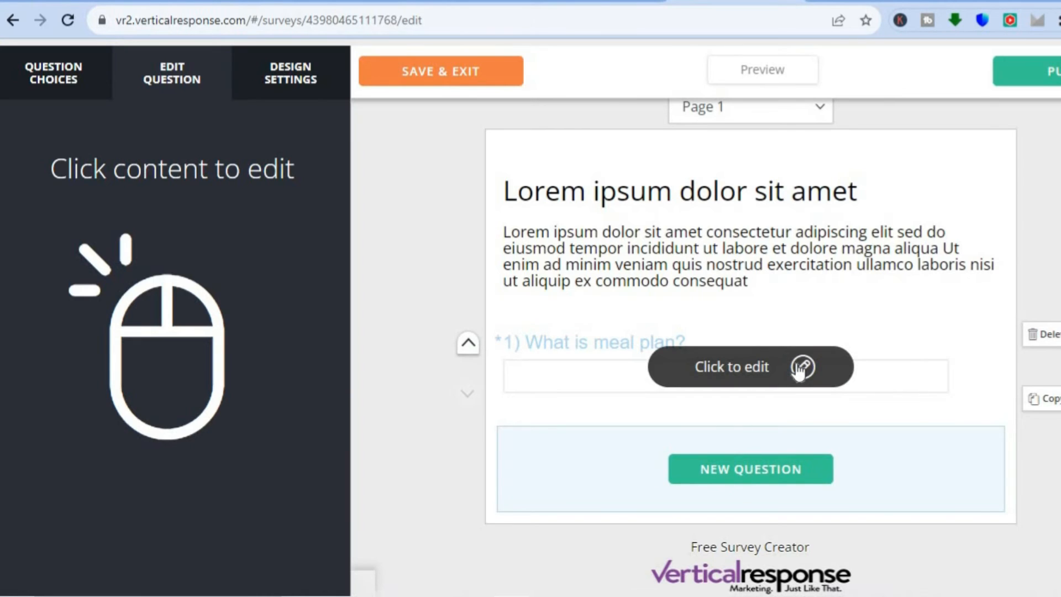
Reopen the meal plan question and examine the survey's question, background, footer and border design settings.
left_click(801, 367)
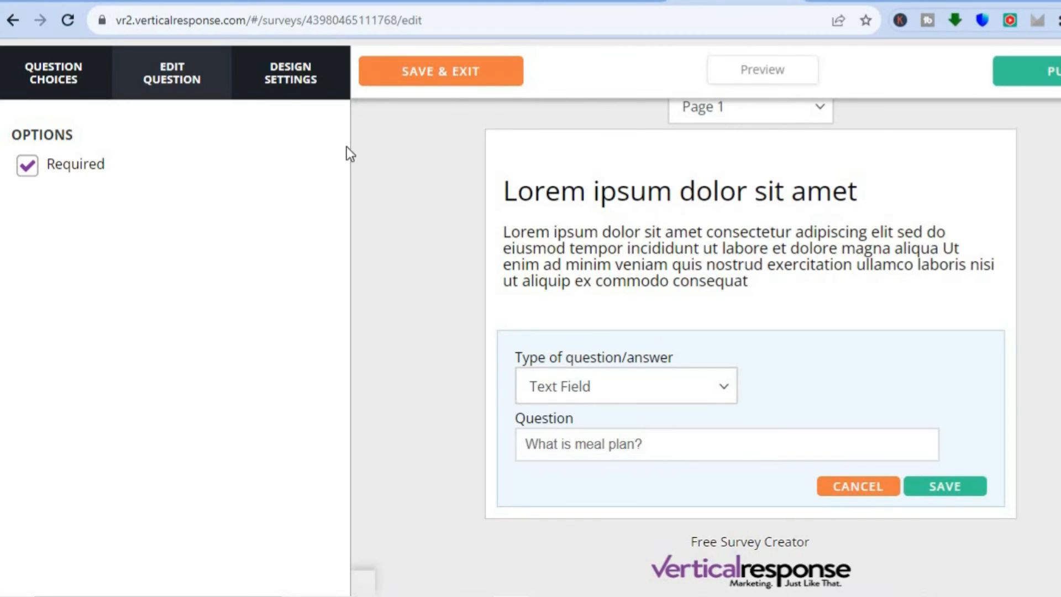
left_click(286, 89)
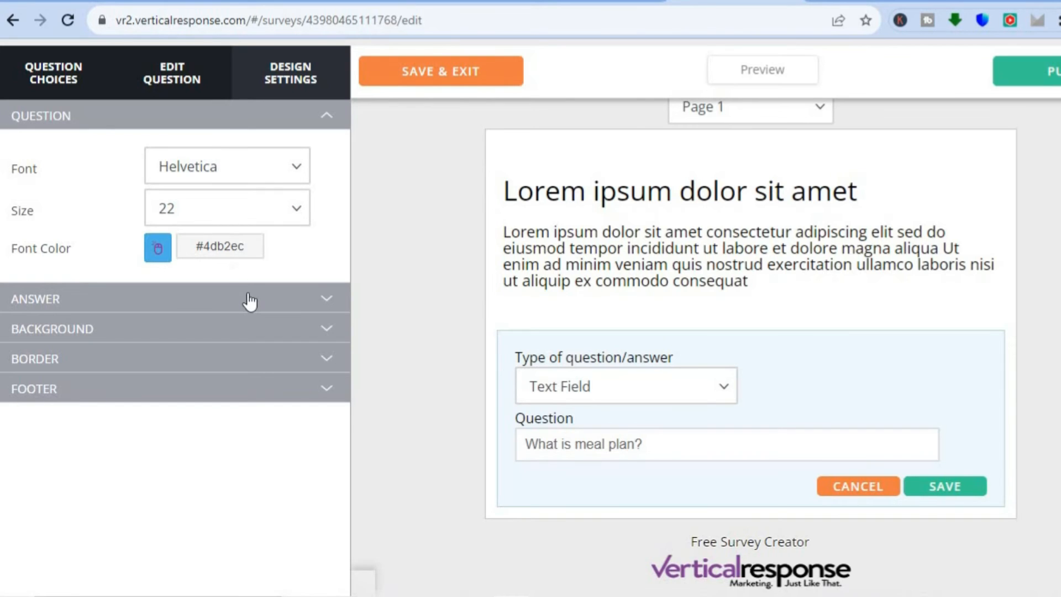
left_click(257, 331)
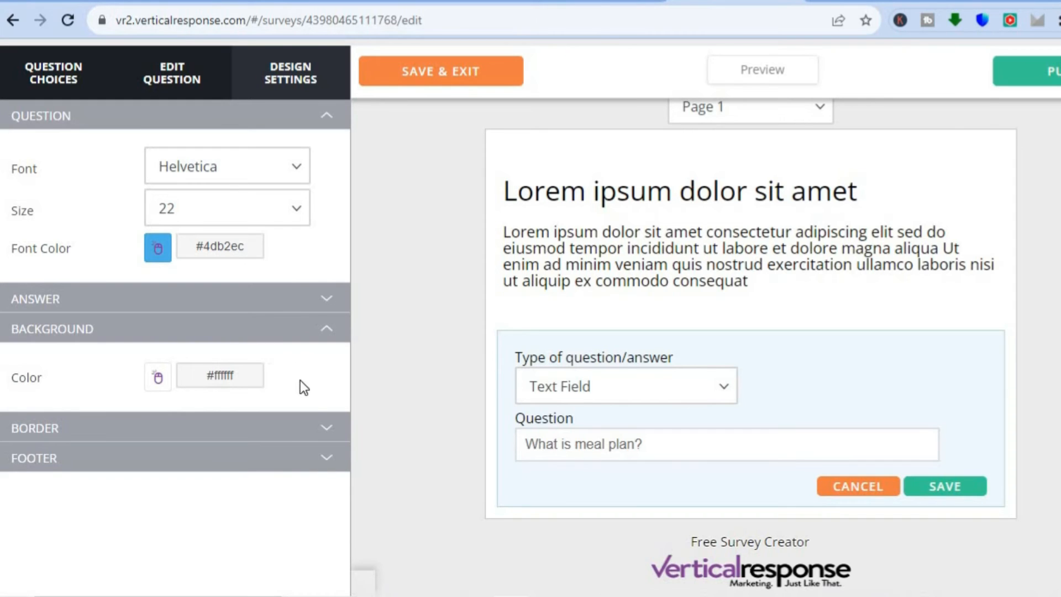
left_click(287, 471)
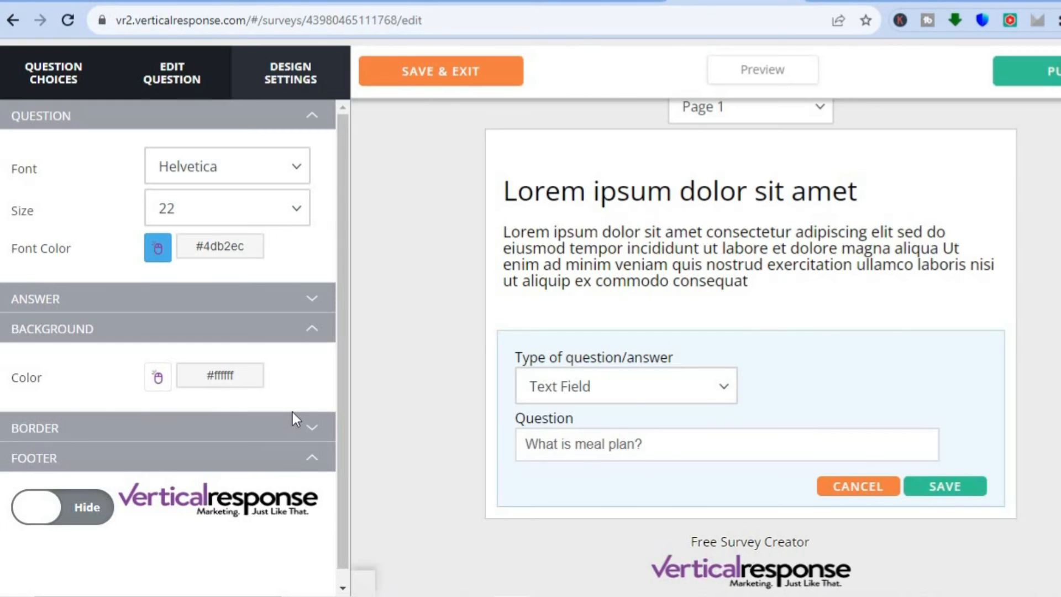
left_click(290, 429)
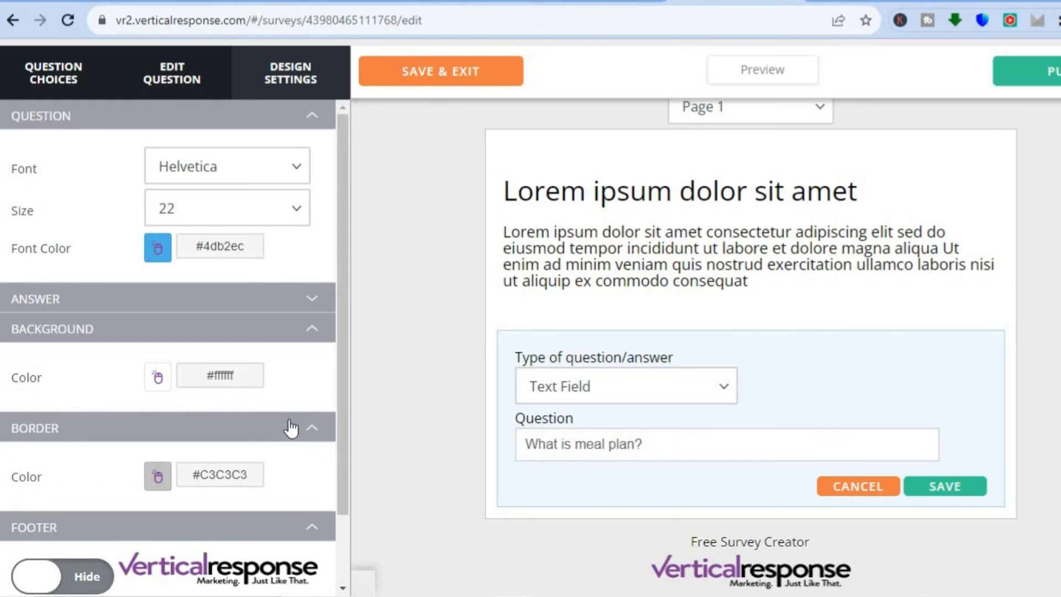
Preview the survey, close the preview and publish the survey.
left_click(757, 81)
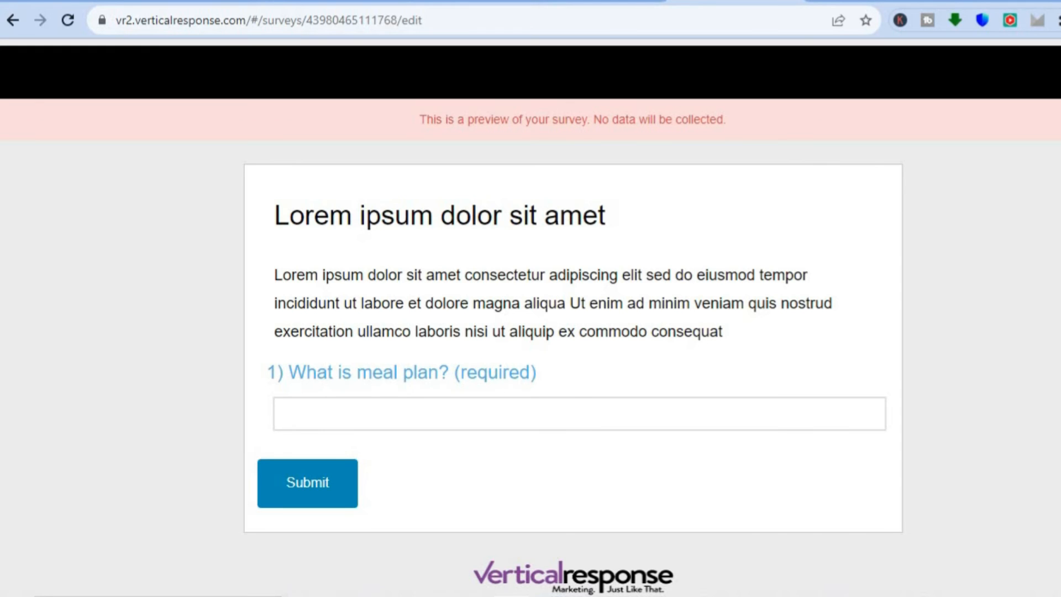
key("Escape")
mouse_move(1002, 232)
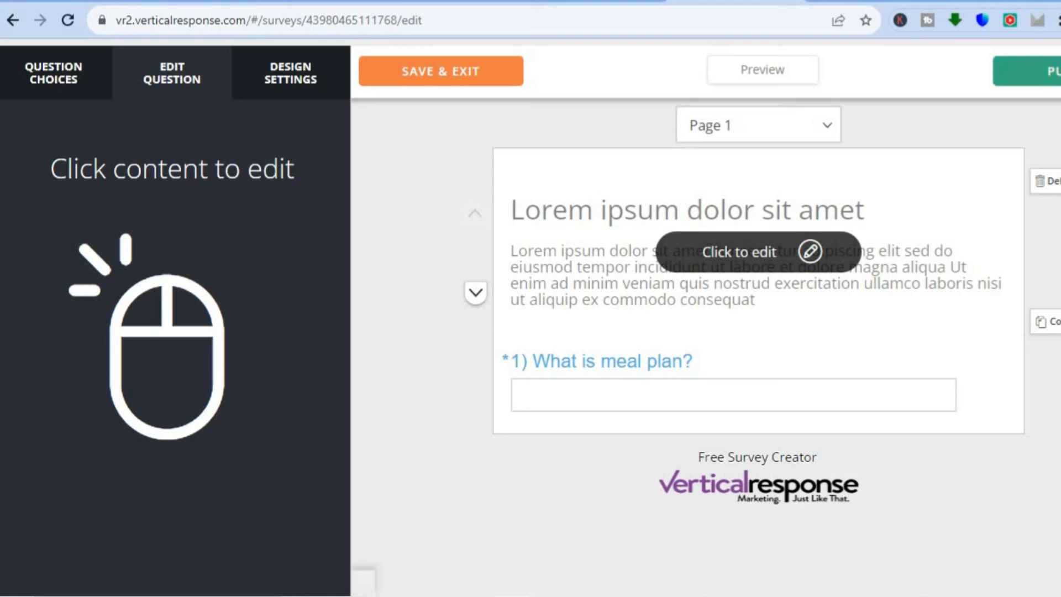
left_click(1055, 71)
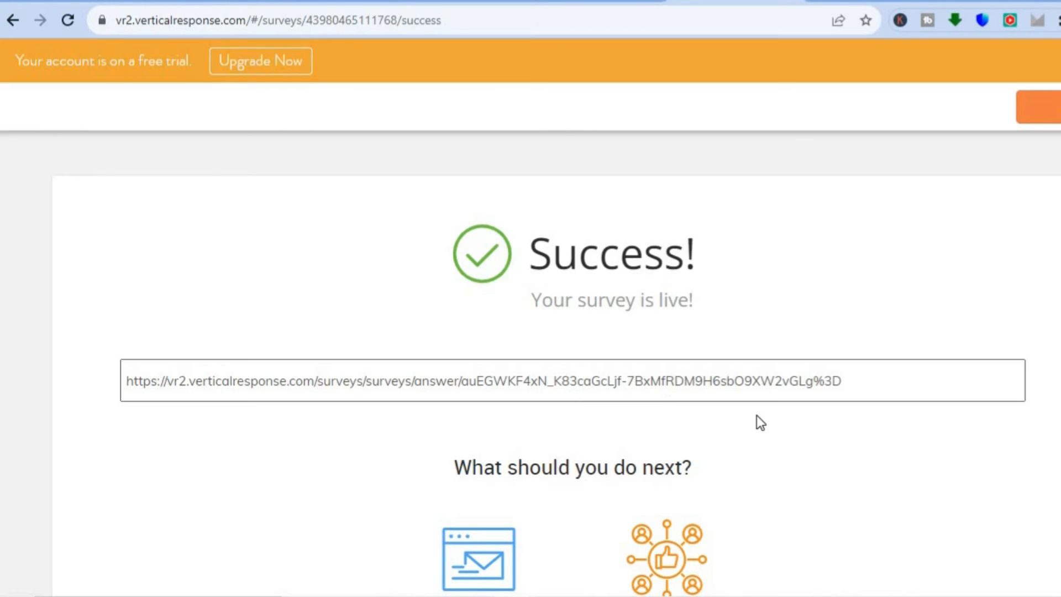
Review the published survey's link and sharing suggestions, and exit to the list of surveys.
scroll(558, 382, "down", 3)
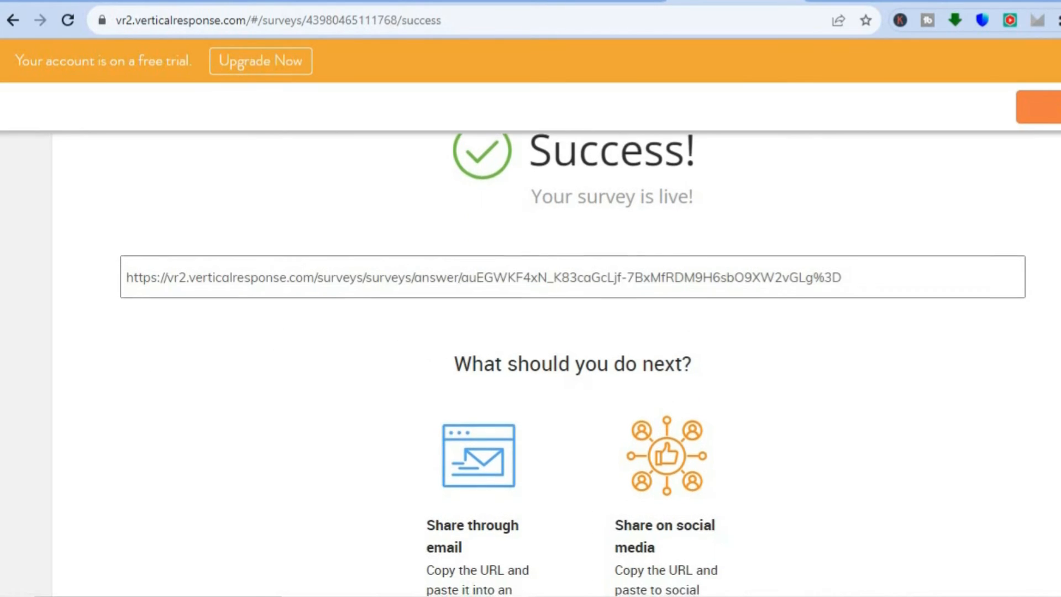
scroll(557, 359, "down", 2)
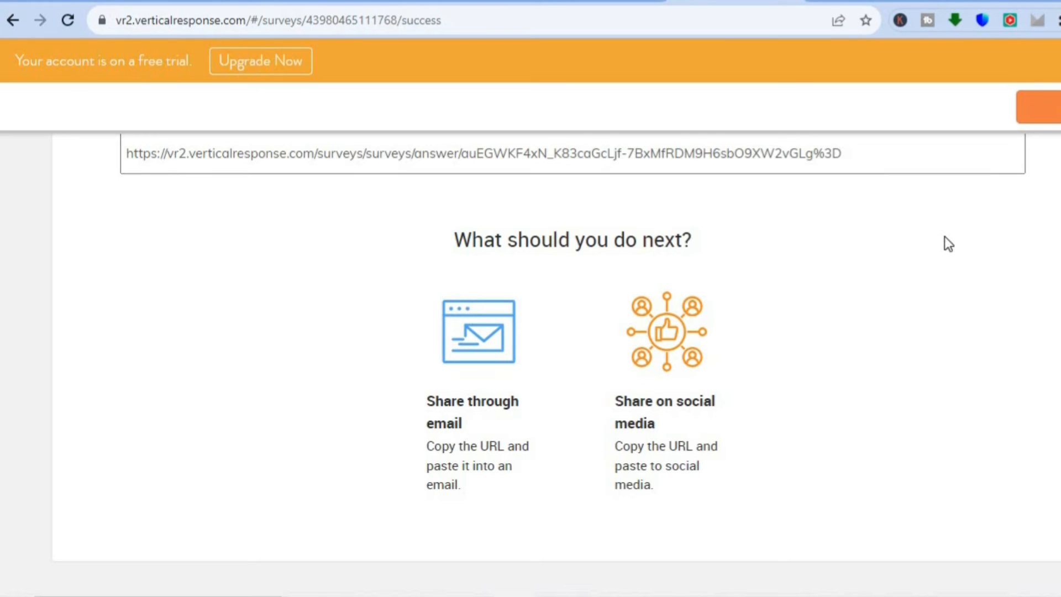
scroll(572, 354, "up", 3)
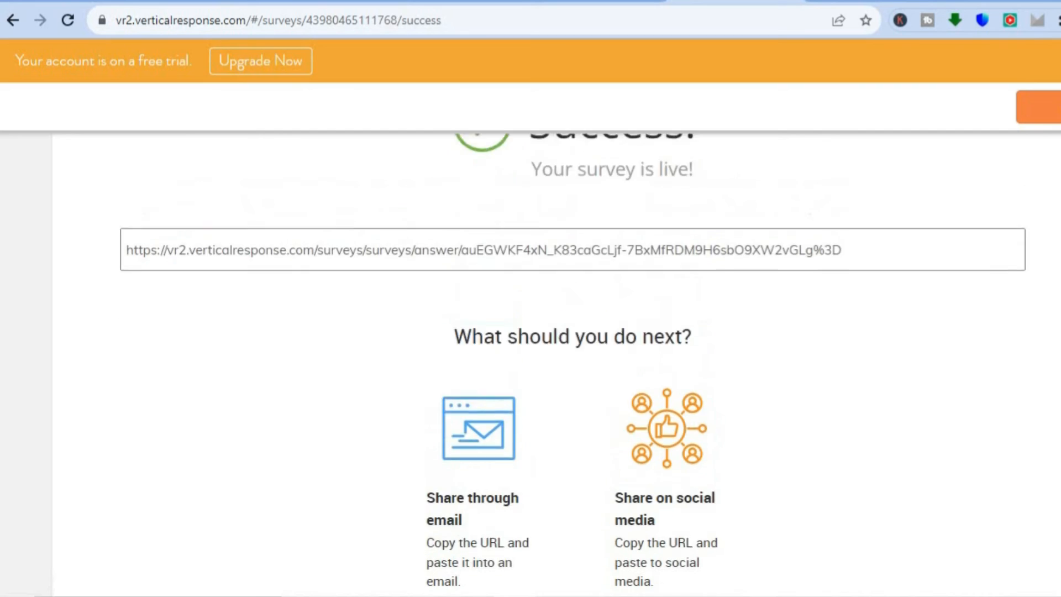
scroll(573, 354, "down", 3)
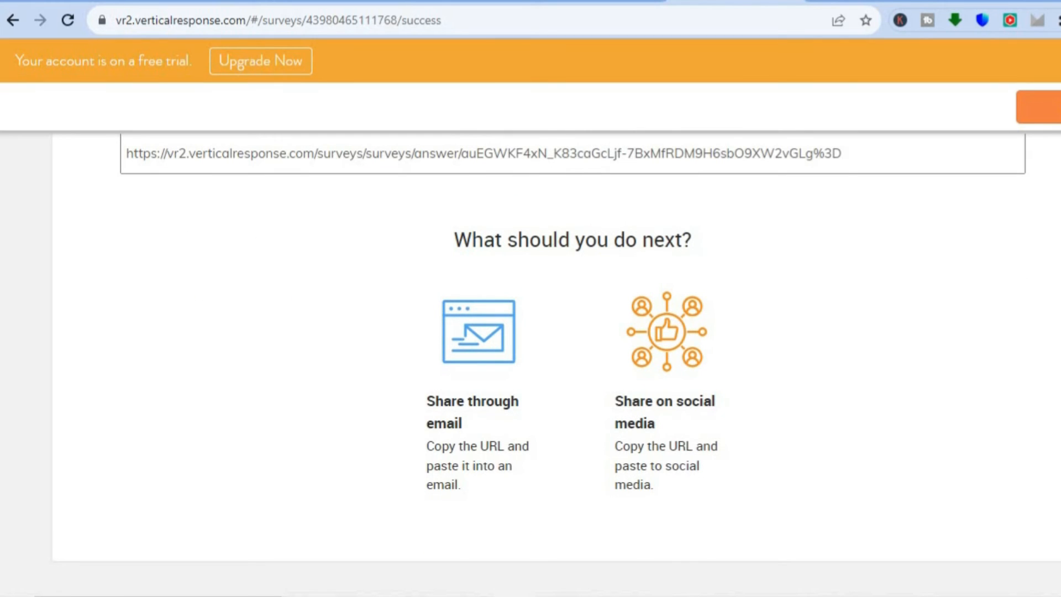
scroll(558, 354, "up", 3)
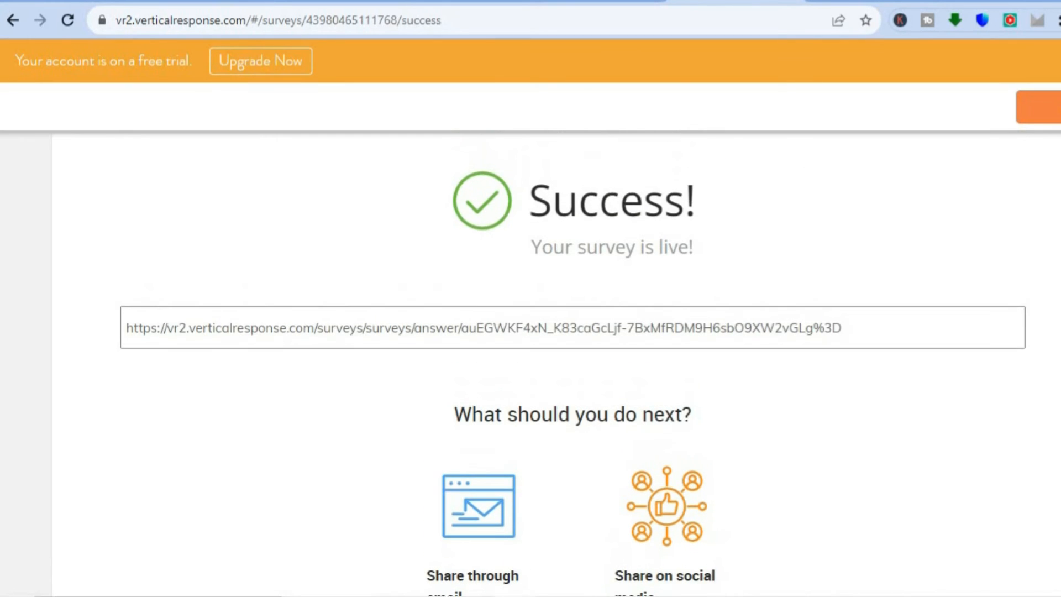
scroll(557, 354, "up", 1)
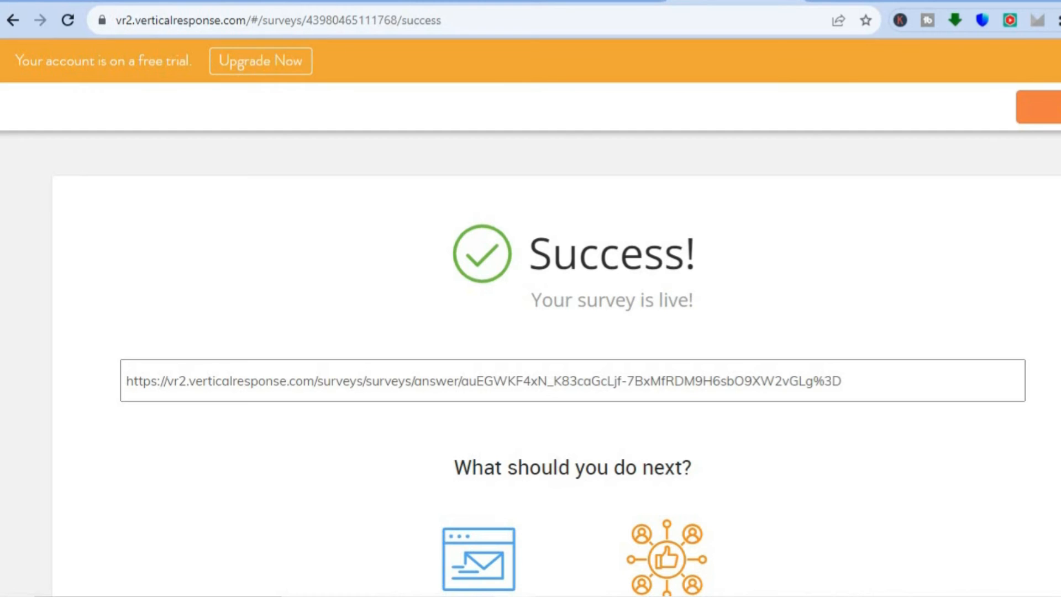
left_click(1045, 107)
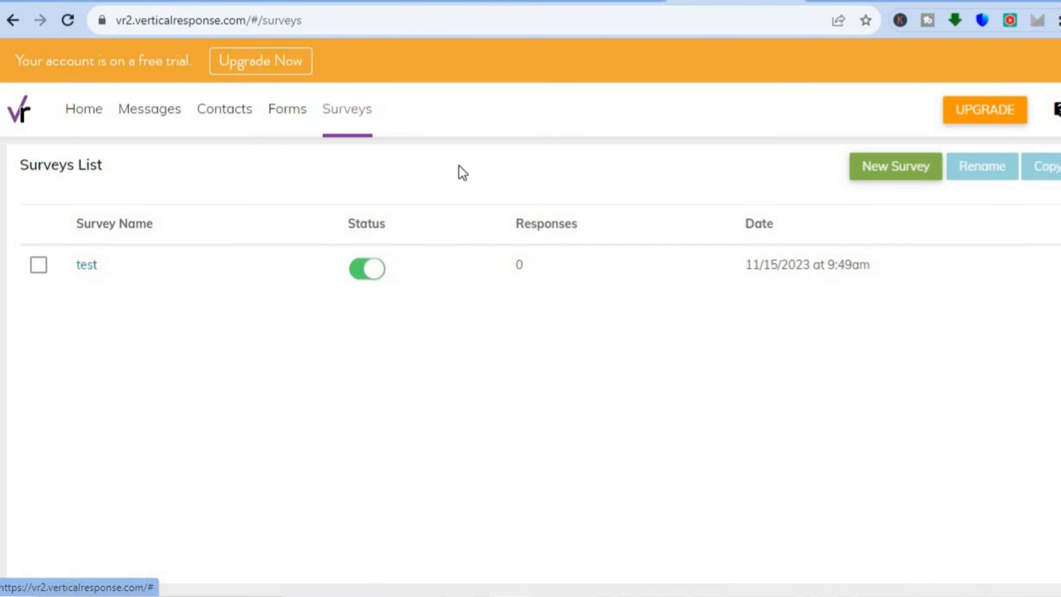
Skip the contacts welcome page and open the landing page gallery to browse its templates.
left_click(84, 118)
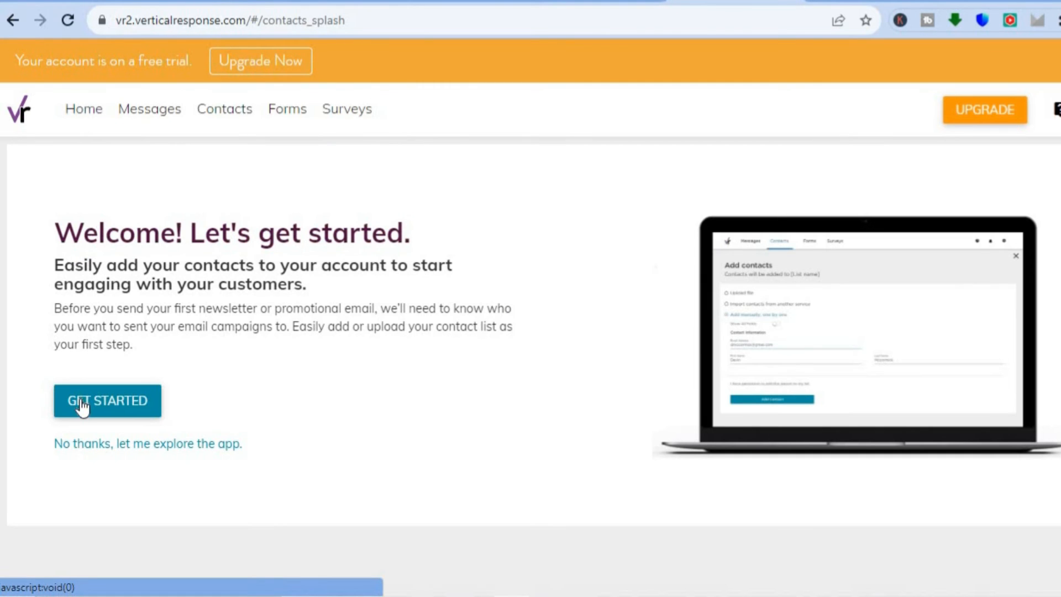
left_click(89, 447)
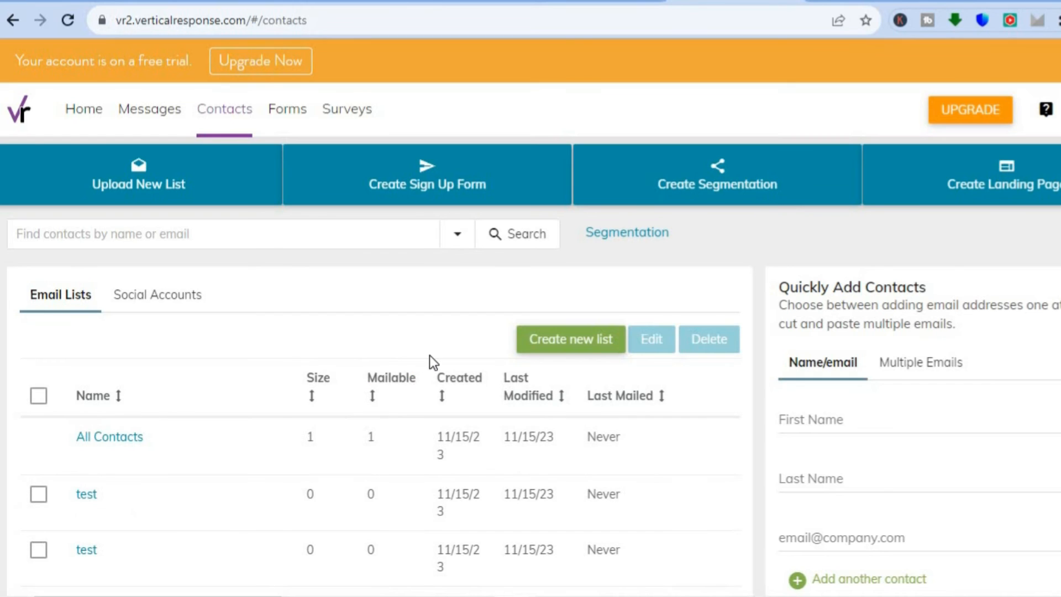
left_click(1025, 180)
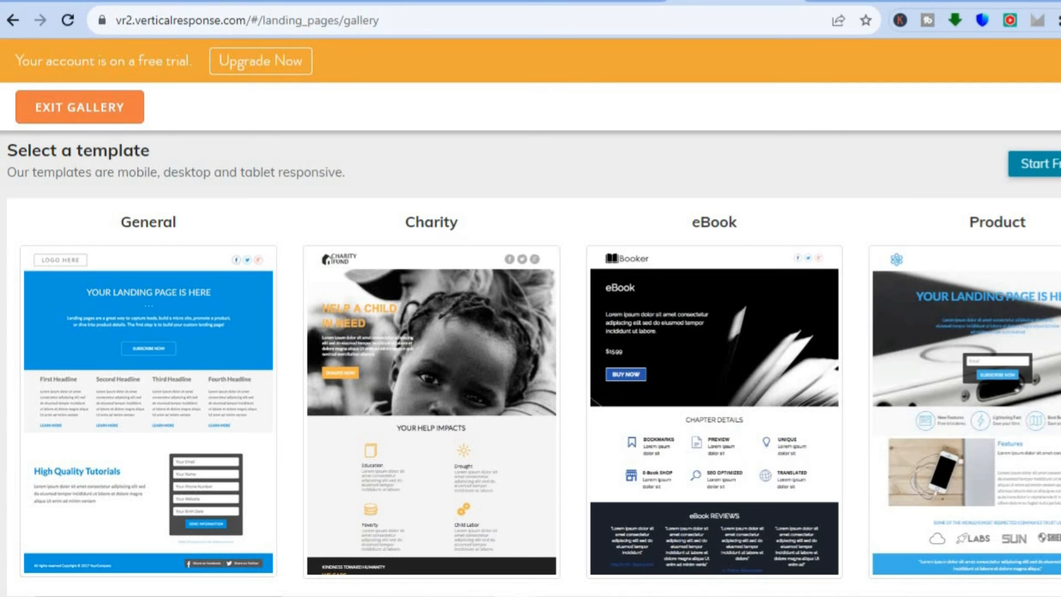
scroll(531, 364, "down", 15)
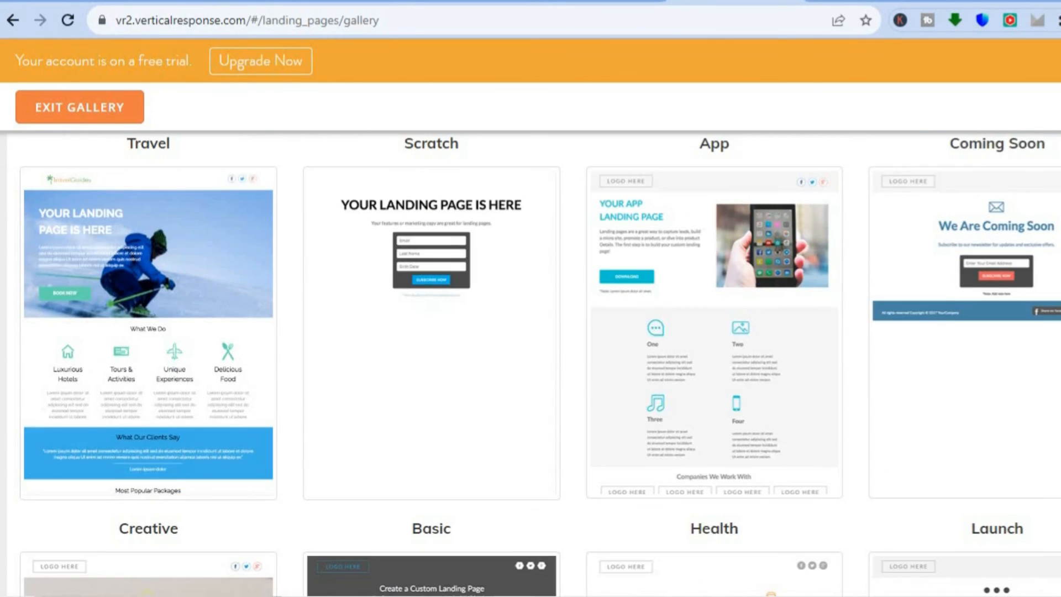
Start a landing page from the General template and look over the available content elements, layouts and page sections.
scroll(531, 365, "down", 7)
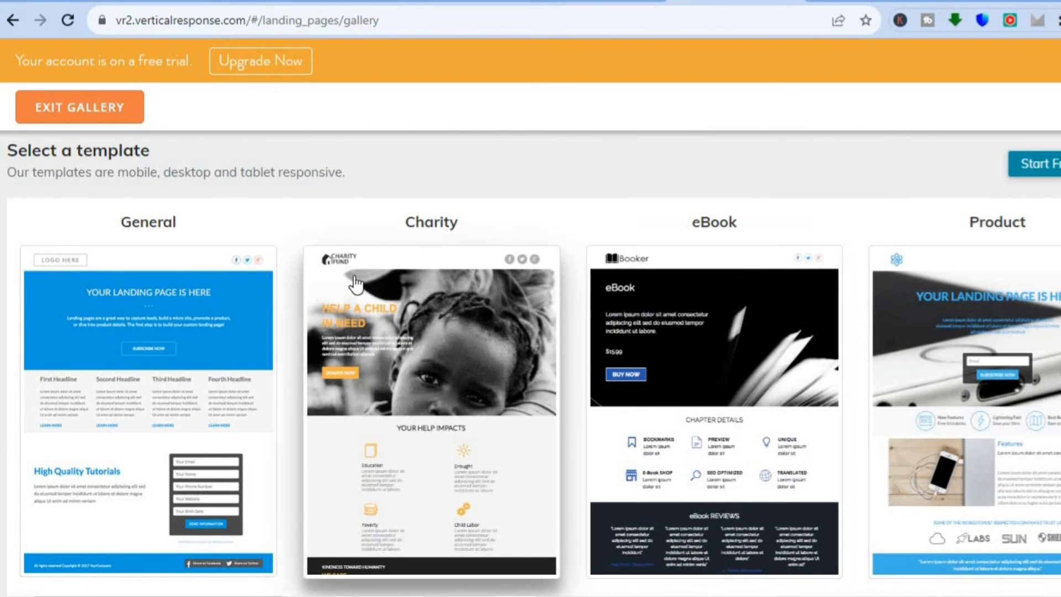
left_click(167, 387)
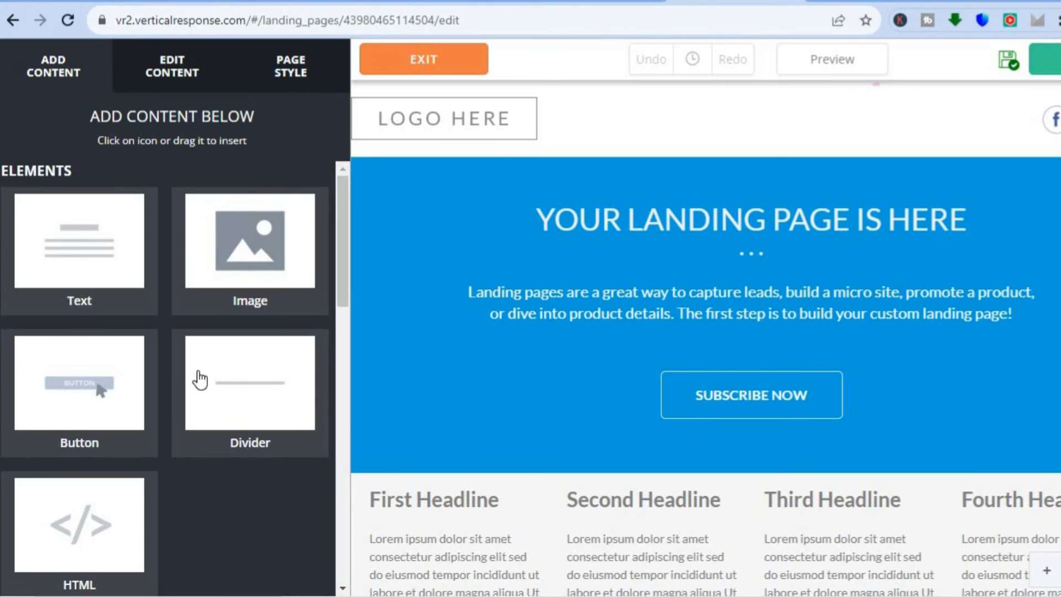
mouse_move(33, 393)
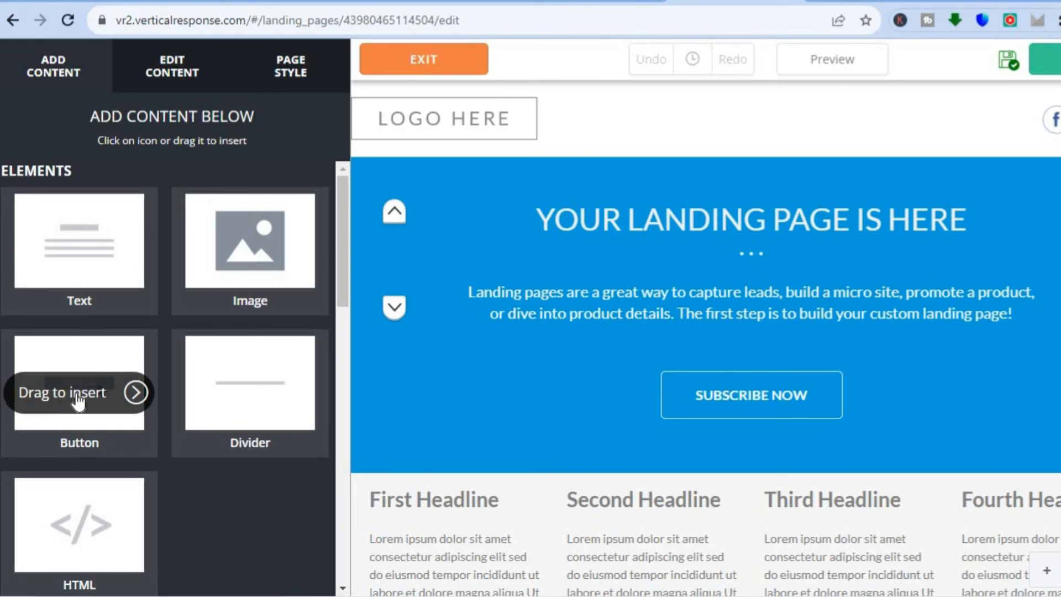
left_click_drag(344, 257, 334, 385)
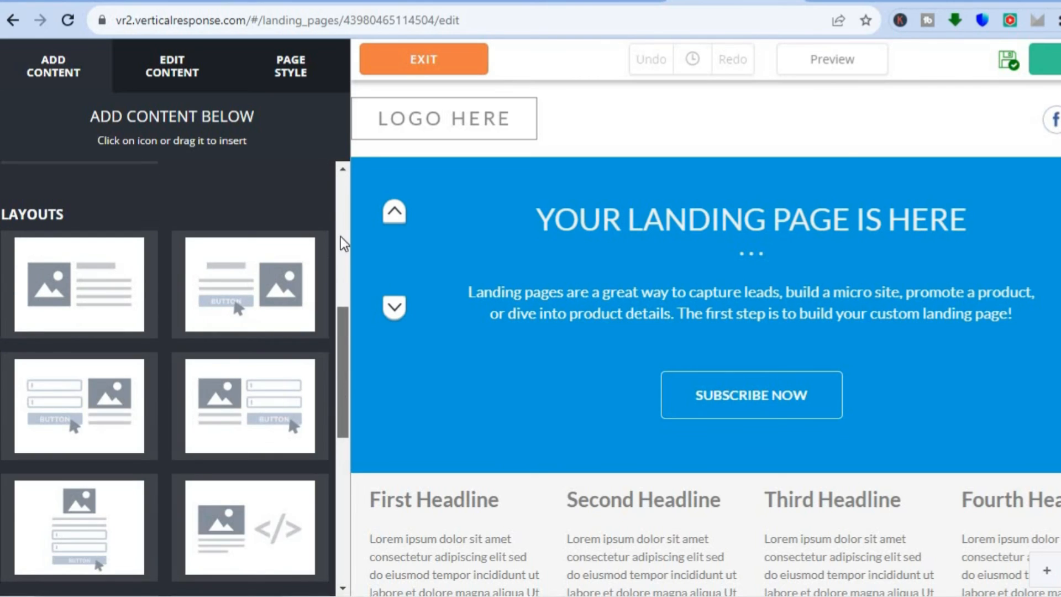
left_click_drag(344, 281, 339, 221)
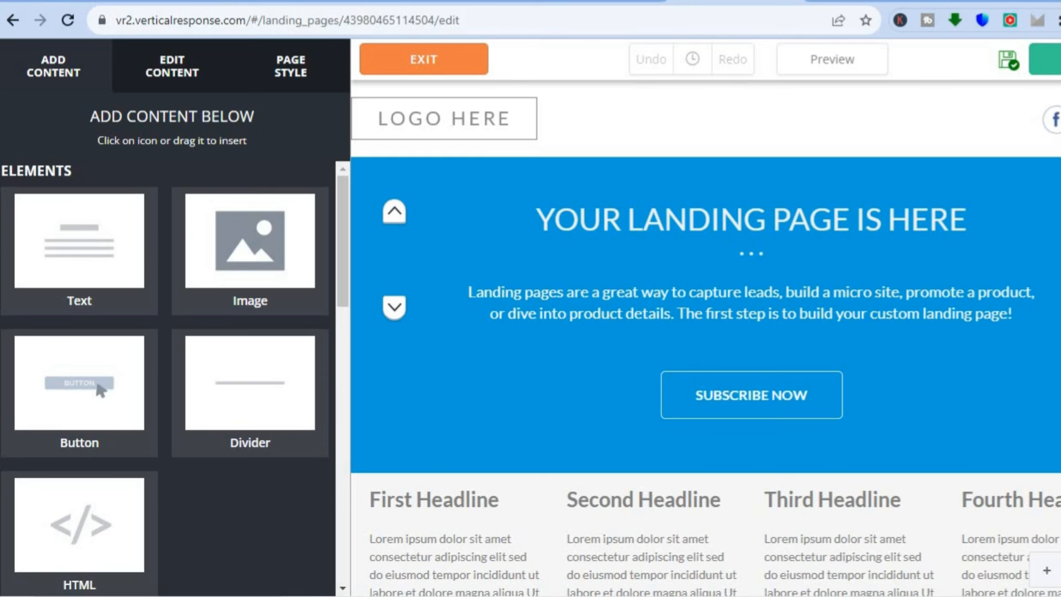
scroll(706, 338, "down", 12)
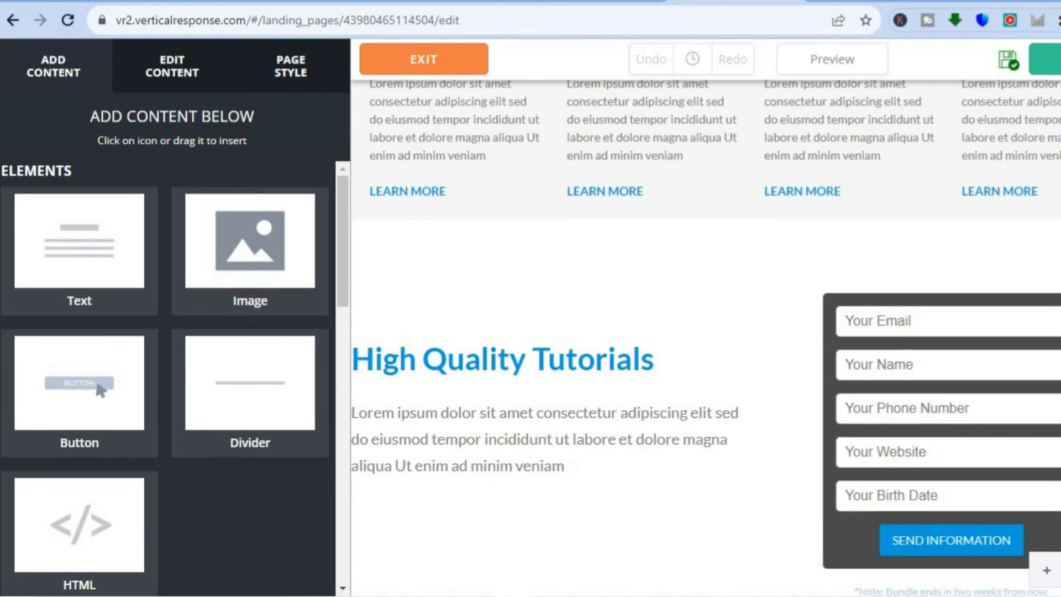
scroll(706, 338, "up", 9)
scroll(1032, 161, "up", 3)
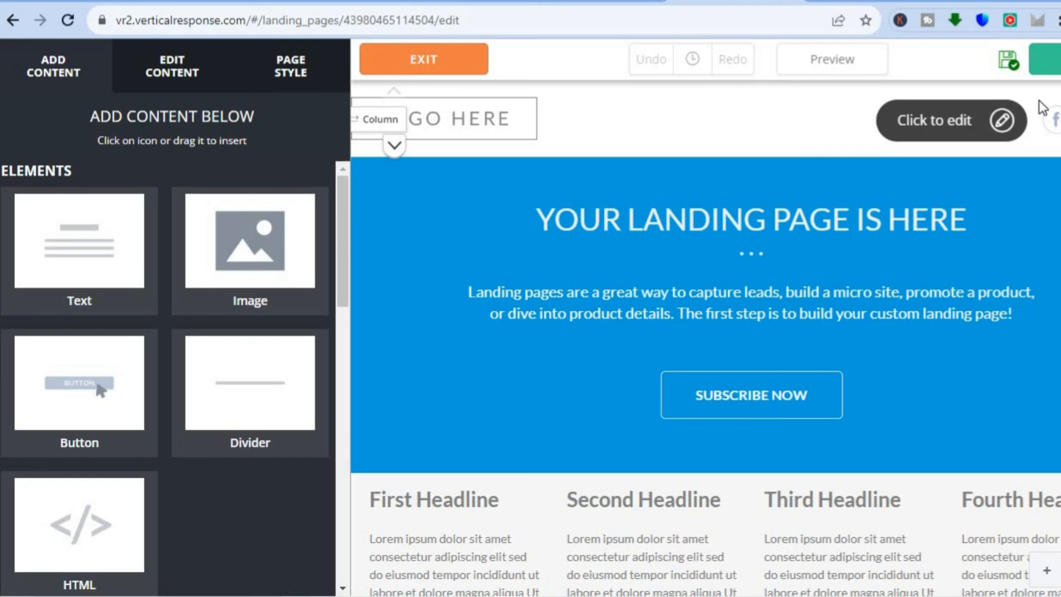
Continue to the landing page setup, creating a new list named "yes" to hold sign-ups from the unassigned forms.
left_click(1059, 66)
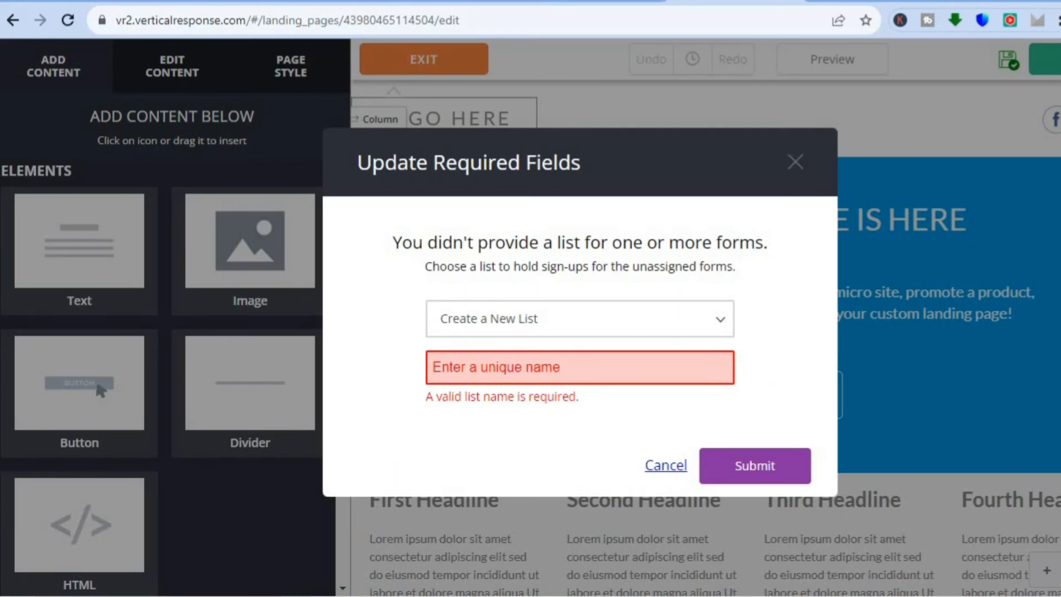
left_click(624, 370)
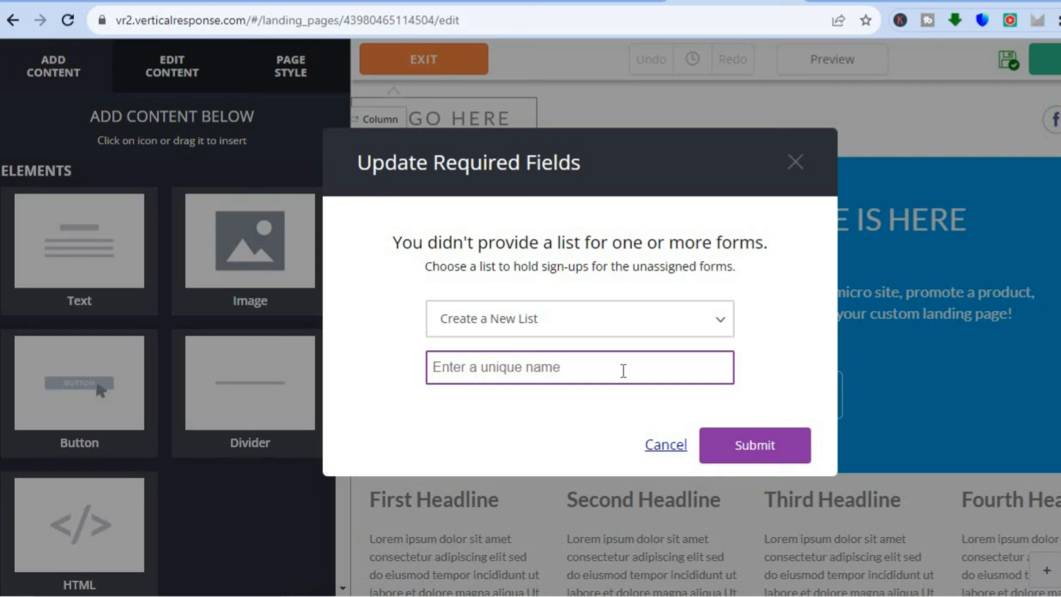
type("ye")
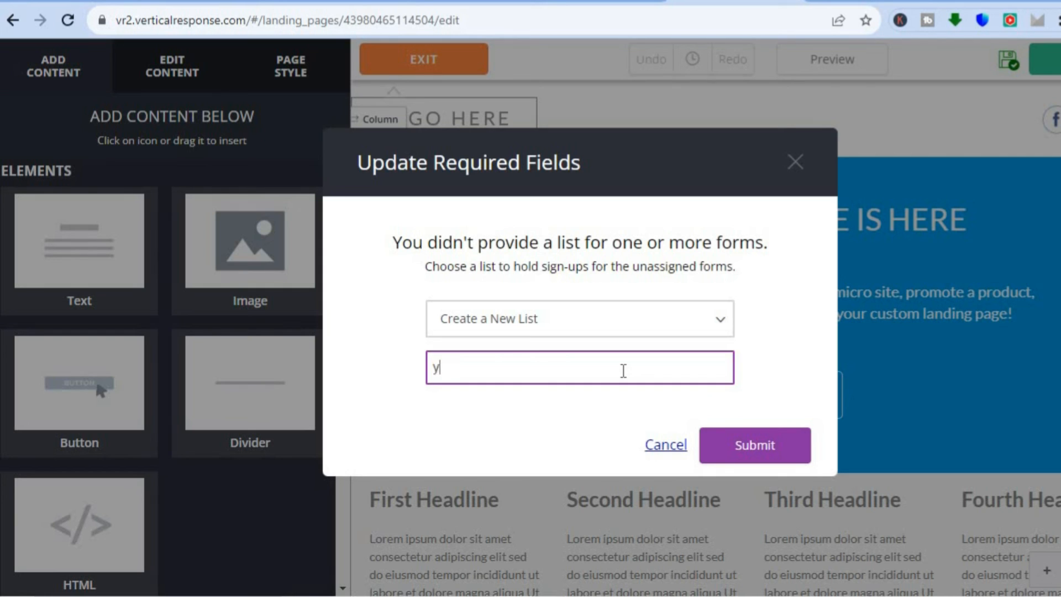
type("s")
left_click(748, 439)
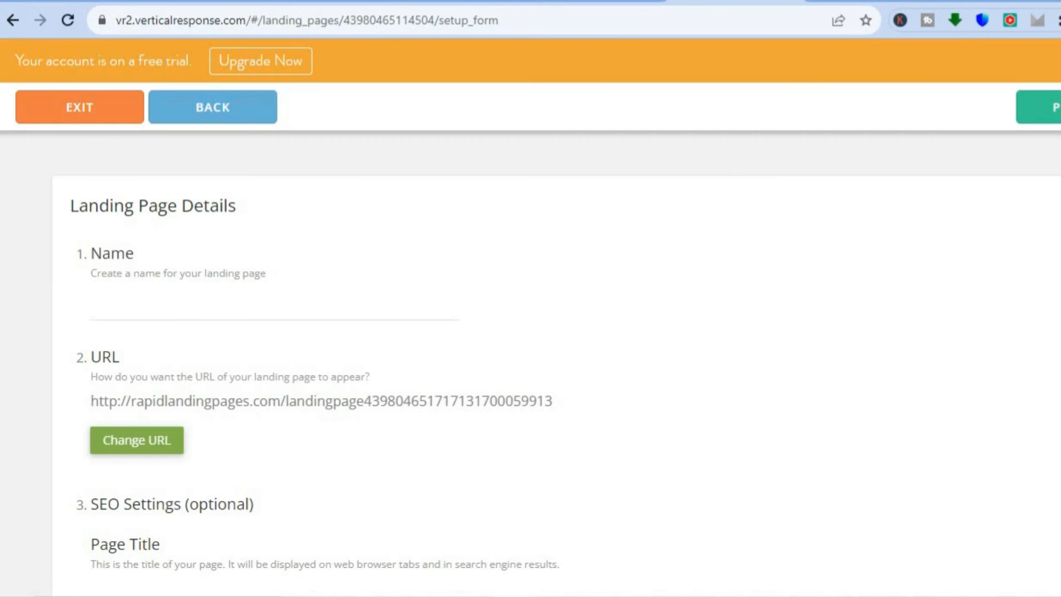
Review the landing page's name, URL, SEO and page indexing settings, and exit to the list of landing pages.
scroll(553, 365, "down", 2)
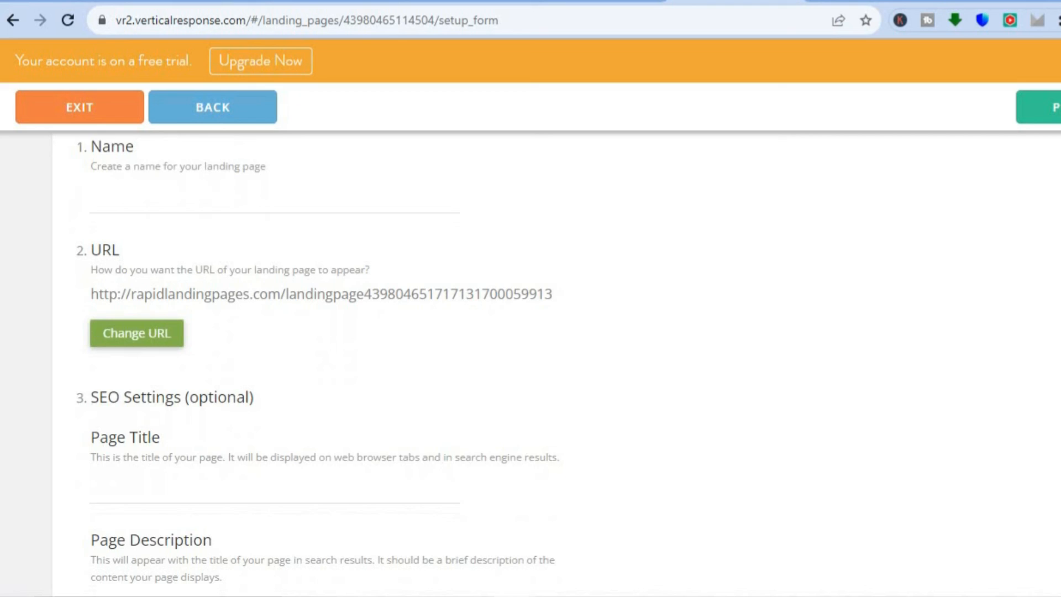
scroll(532, 231, "up", 1)
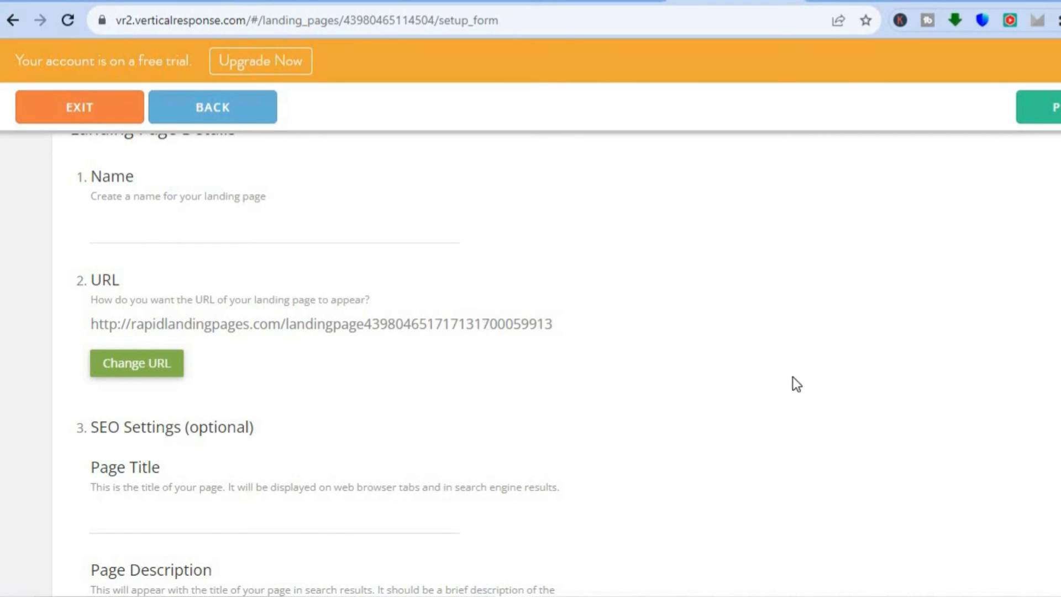
scroll(531, 359, "down", 5)
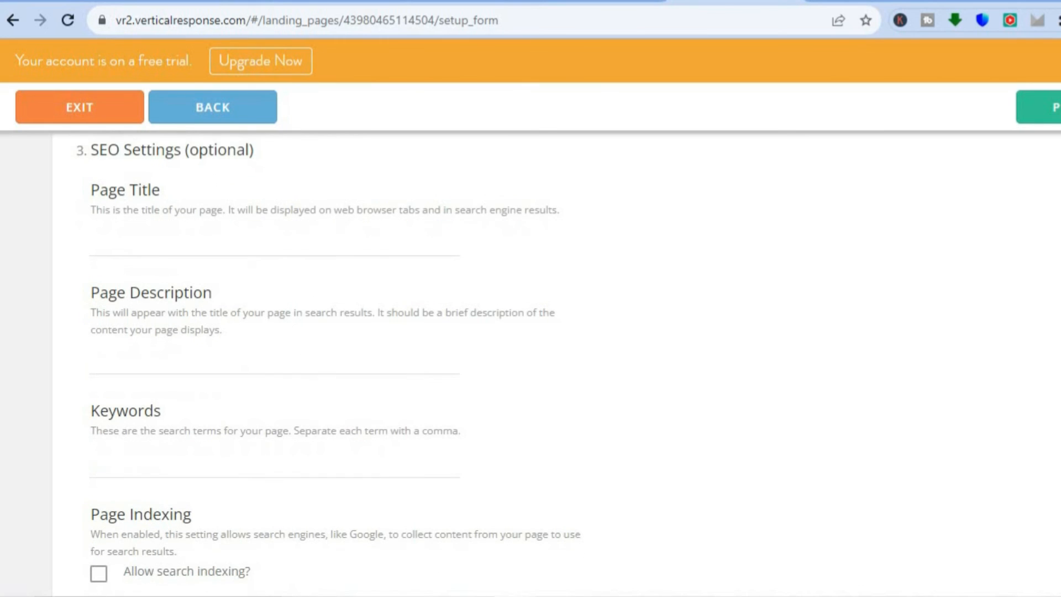
scroll(531, 359, "down", 1)
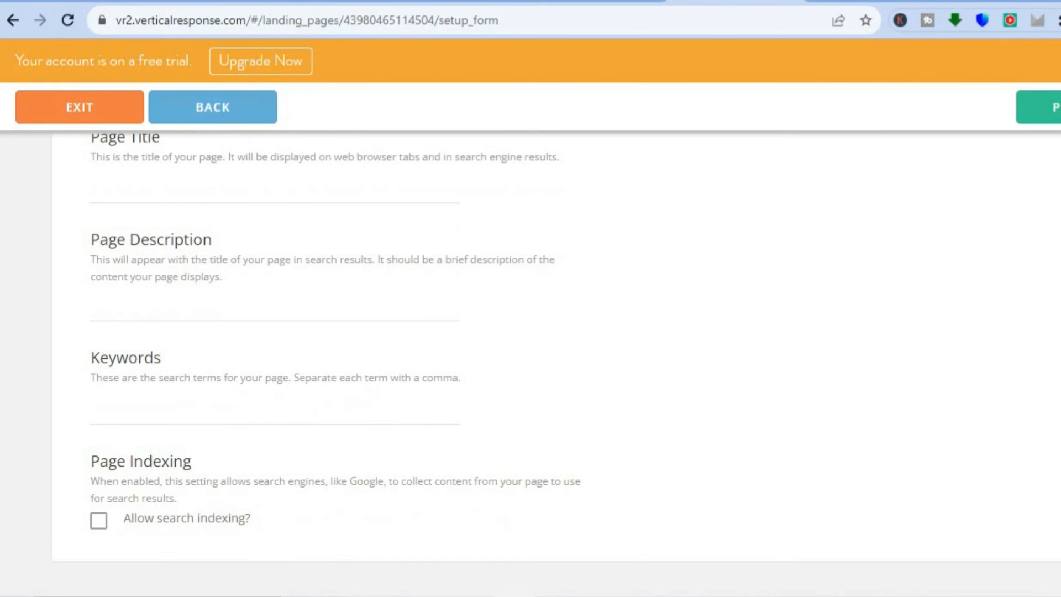
scroll(530, 359, "up", 5)
scroll(531, 359, "up", 2)
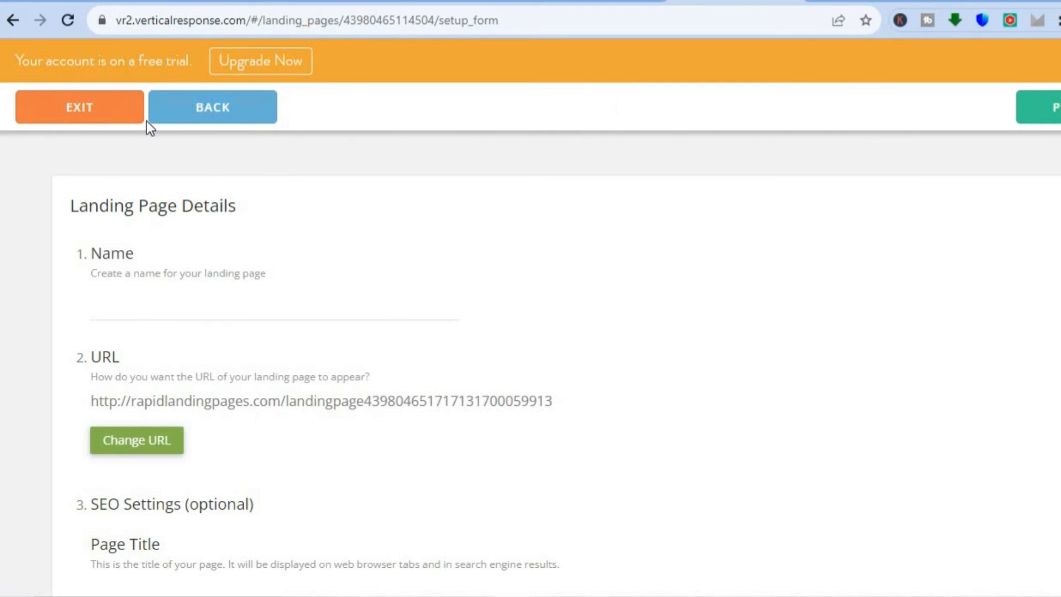
left_click(80, 109)
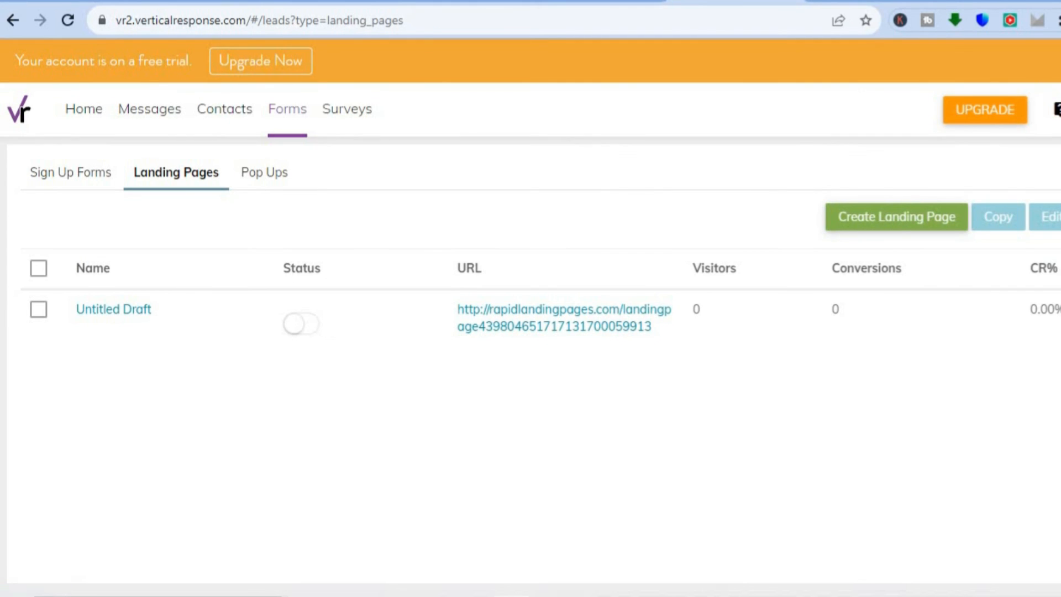
Skip the contacts welcome page, open the new segment form from the contacts area and examine its list, condition and saving options.
left_click(81, 113)
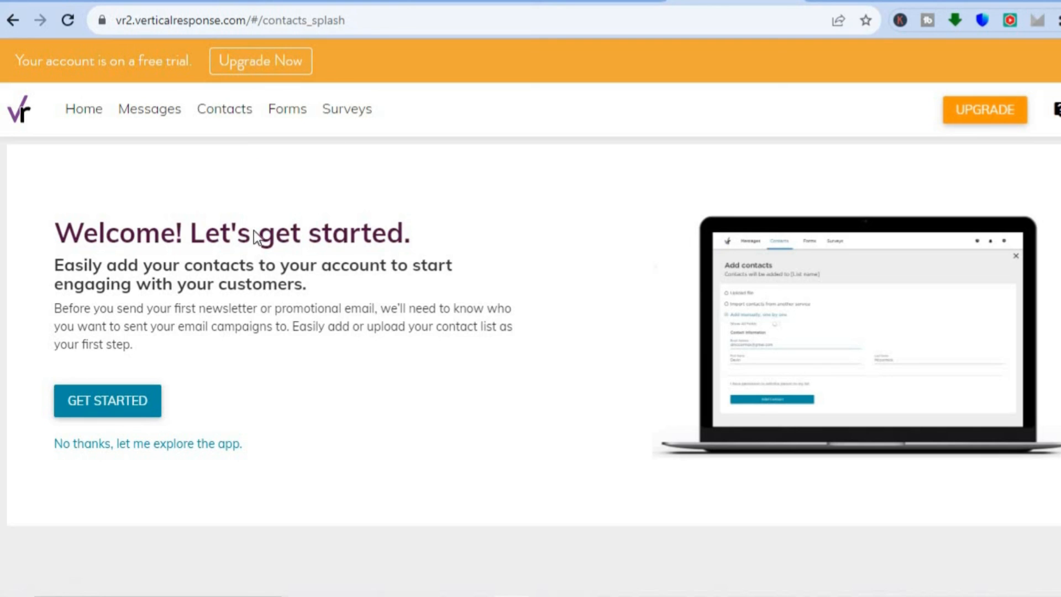
left_click(181, 445)
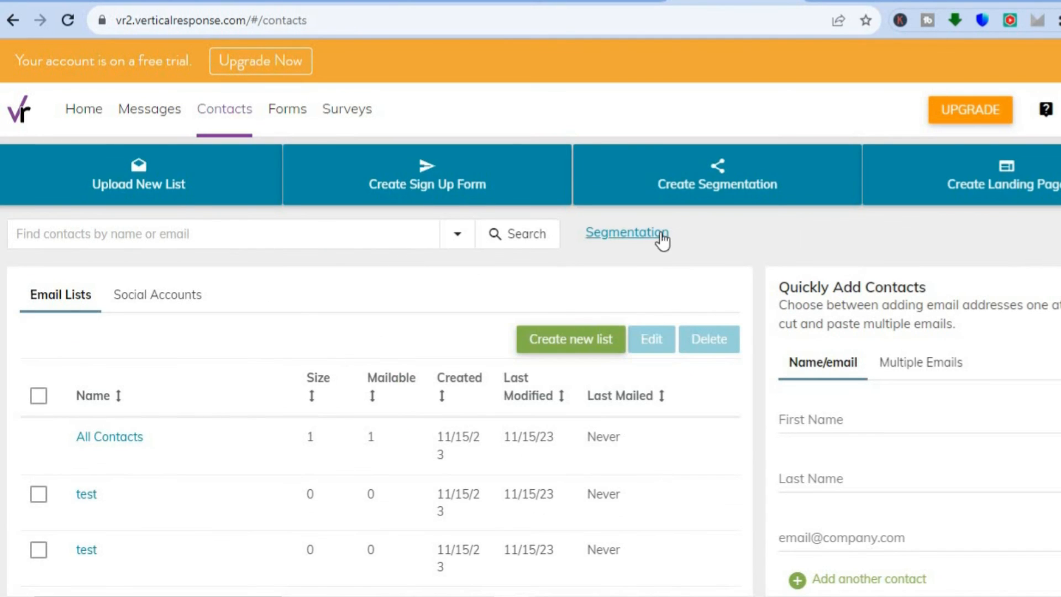
left_click(717, 184)
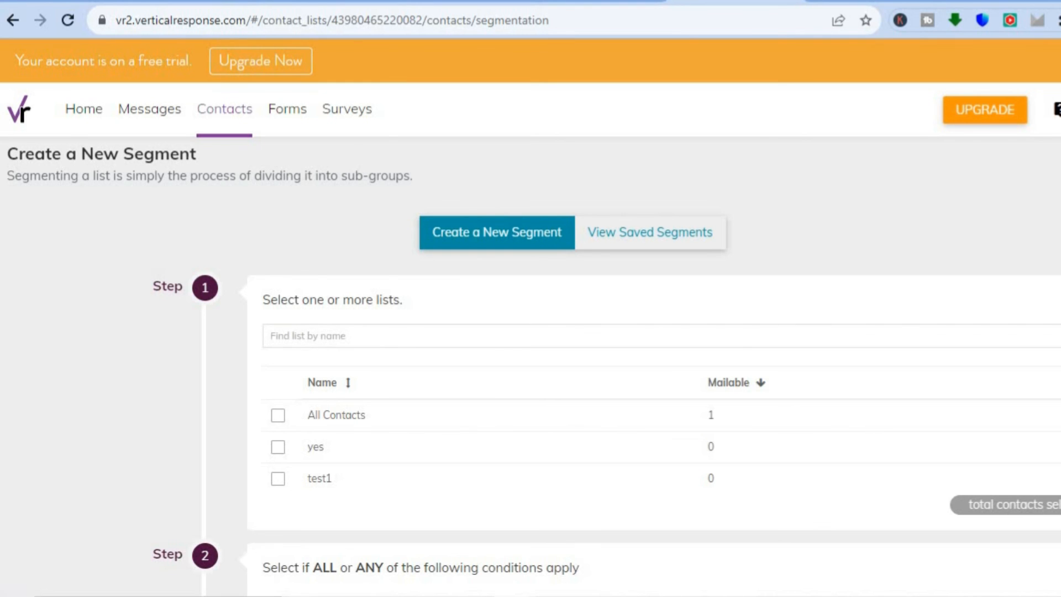
scroll(652, 365, "down", 5)
scroll(653, 365, "down", 3)
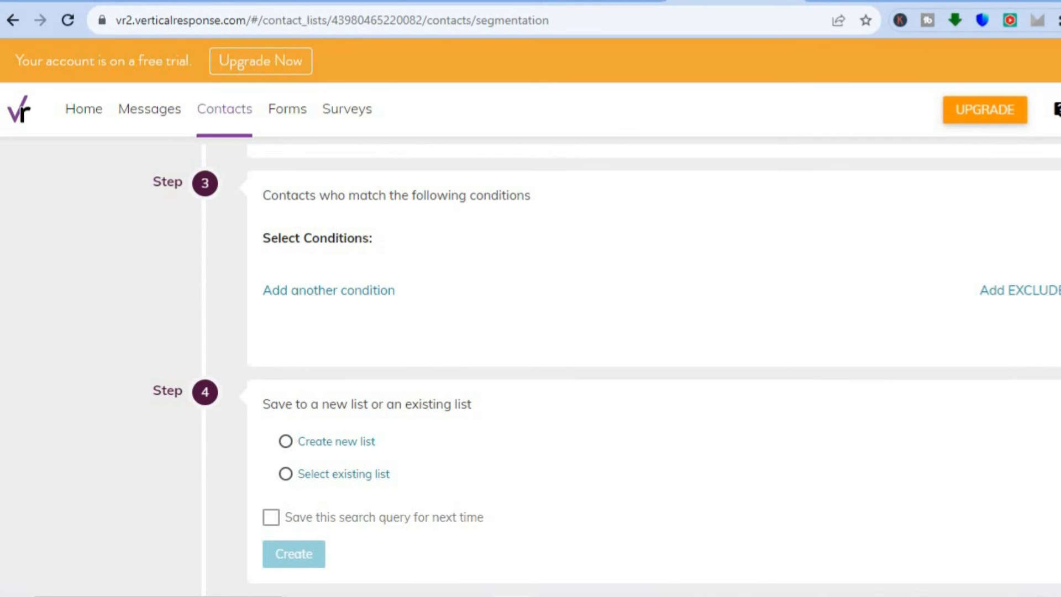
scroll(652, 365, "up", 8)
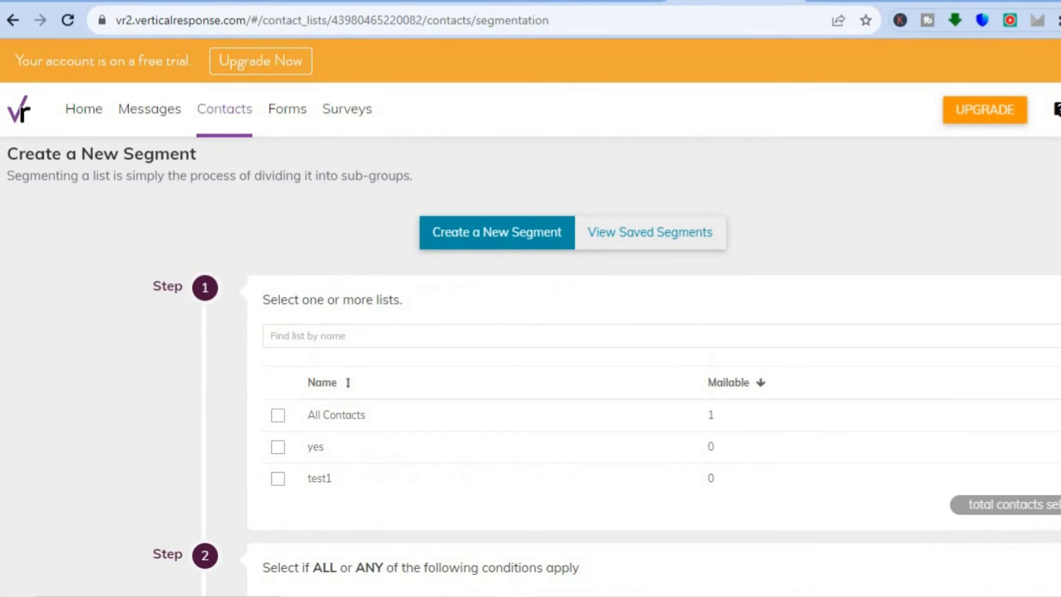